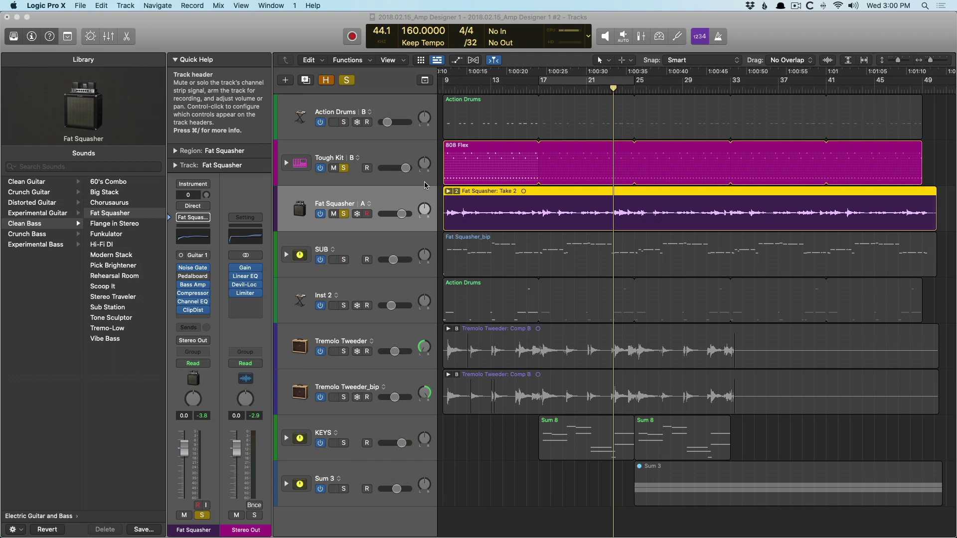
Play back the soloed Tough Kit and Fat Squasher tracks and open the Bass Amp plug-in on the Fat Squasher channel
left_click(425, 182)
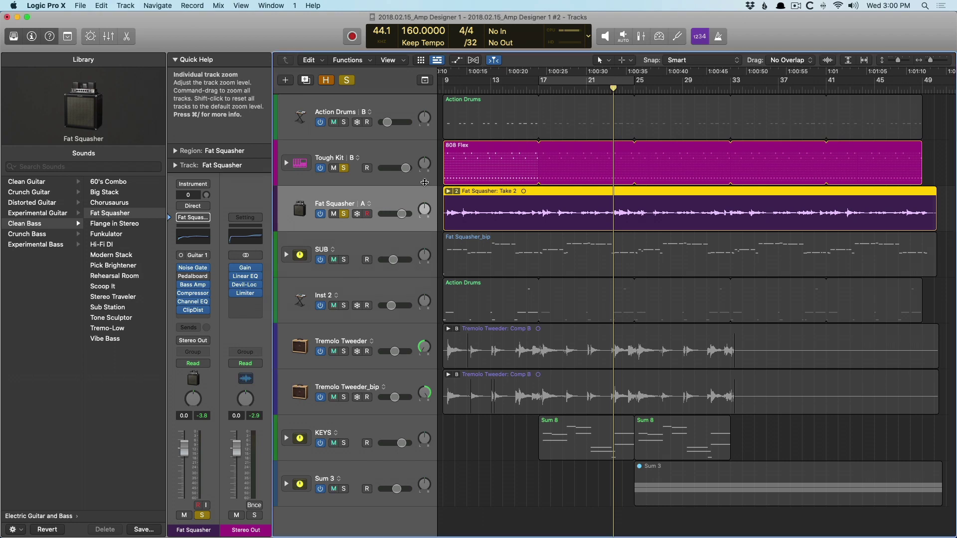
key("space")
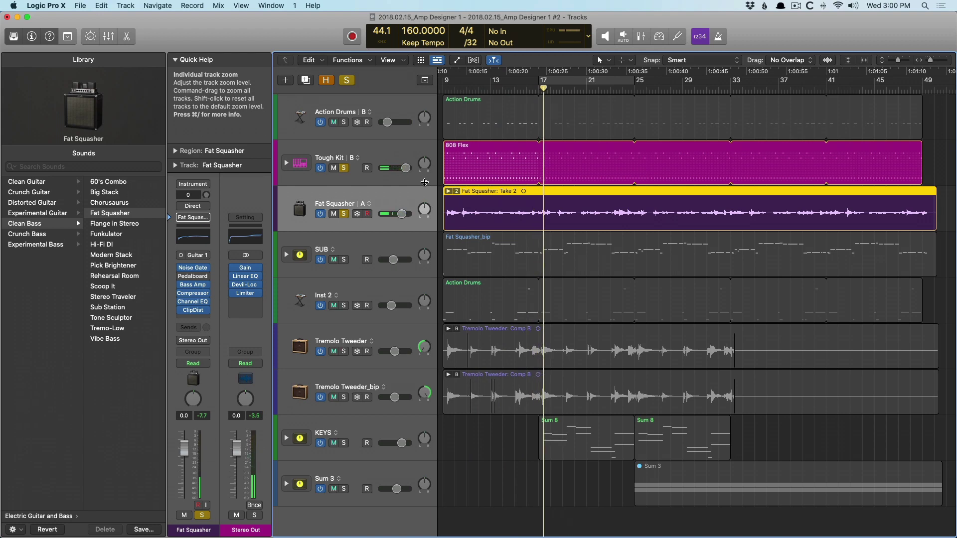
left_click(196, 286)
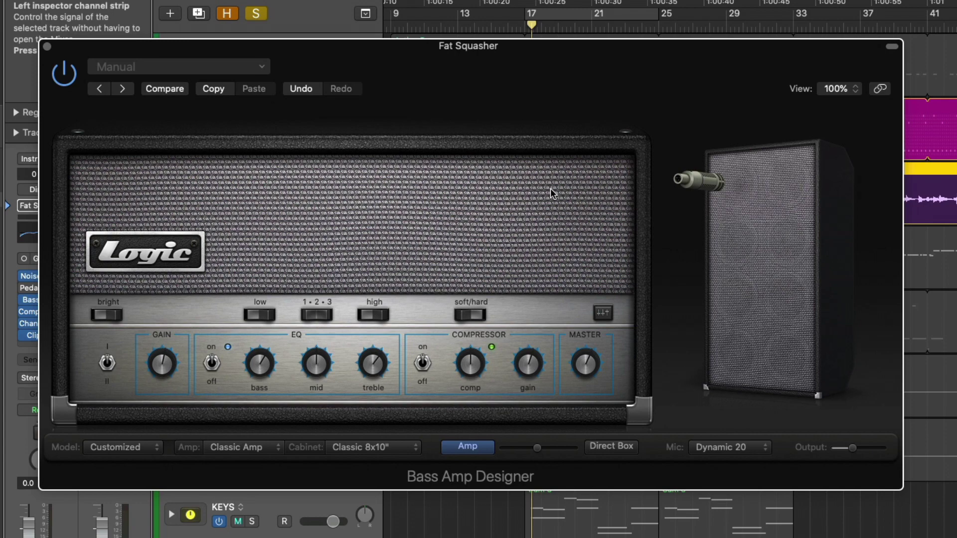
Move the microphone slightly closer to the speaker cabinet and view the available models, keeping Customized
mouse_move(775, 319)
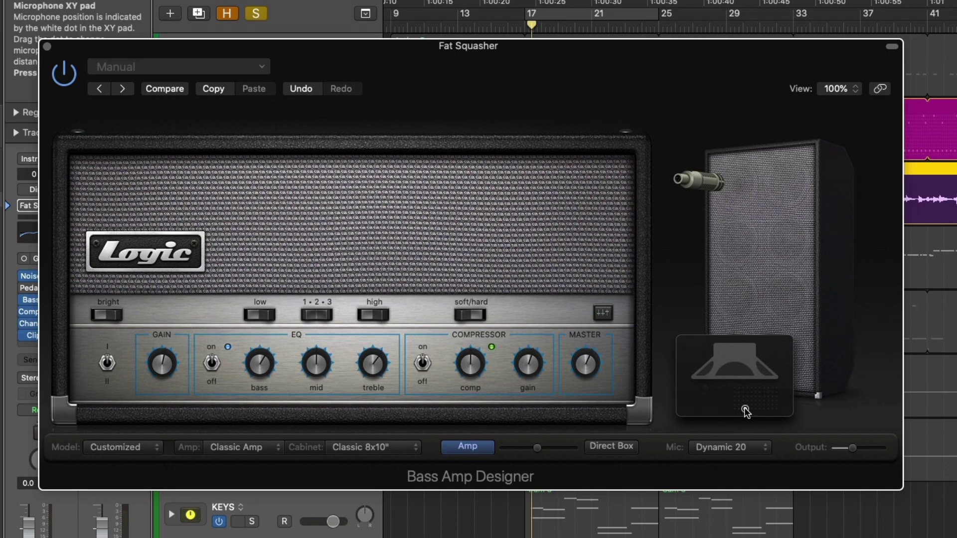
mouse_move(745, 411)
left_mouse_down()
mouse_move(737, 387)
mouse_move(739, 420)
mouse_move(777, 421)
mouse_move(760, 412)
mouse_move(754, 389)
mouse_move(742, 399)
left_mouse_up()
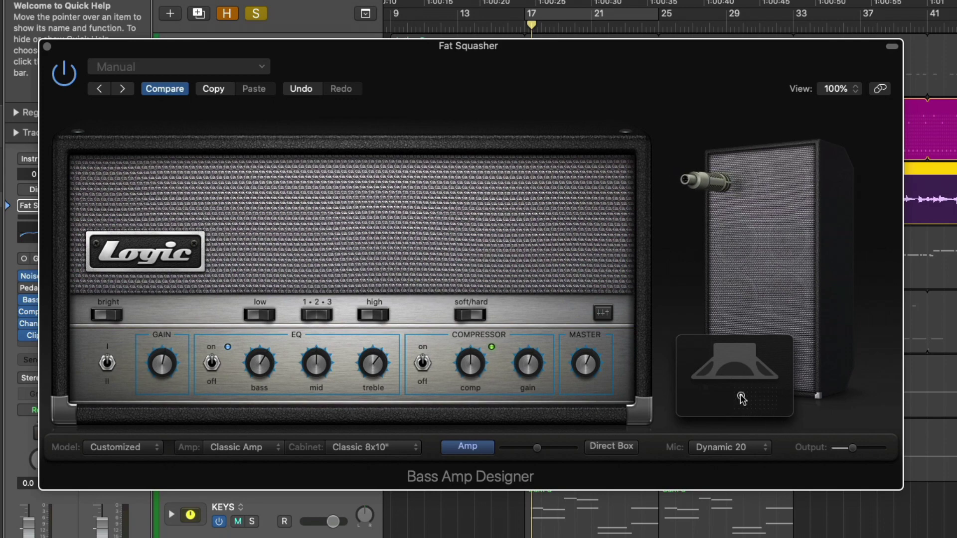
left_click(136, 447)
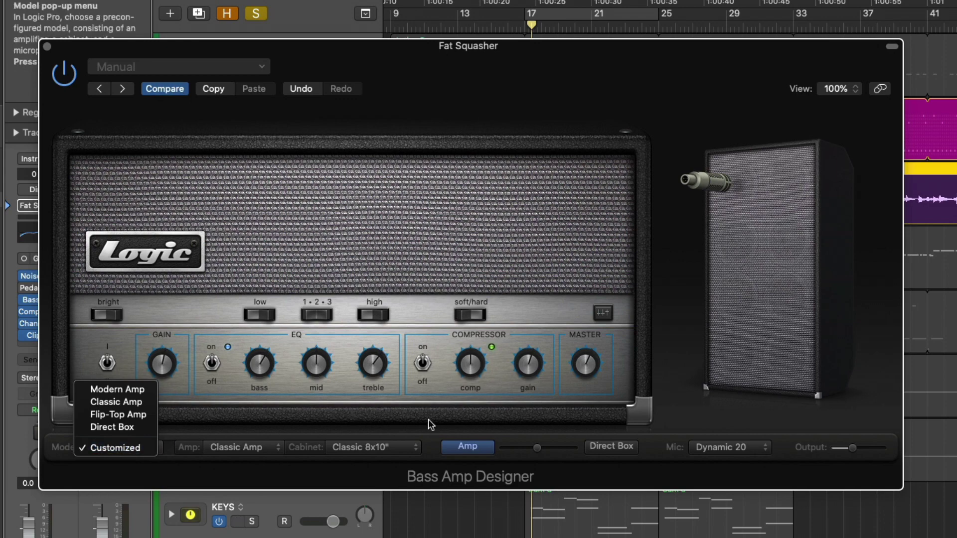
left_click(136, 448)
Sweep the blend between full Direct Box and full Amp, viewing both interfaces, and leave it slightly toward the amp side
left_click_drag(539, 449, 591, 449)
left_click(608, 449)
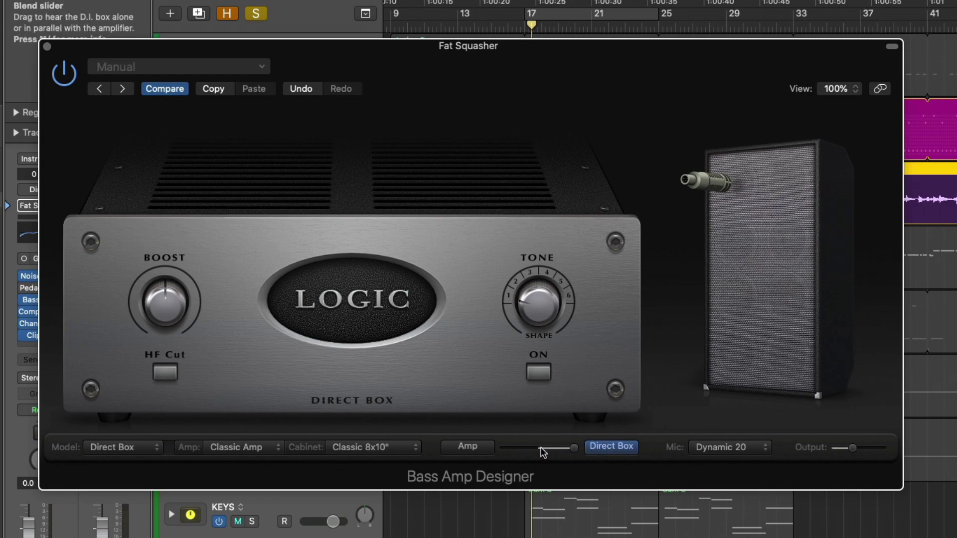
left_click(468, 448)
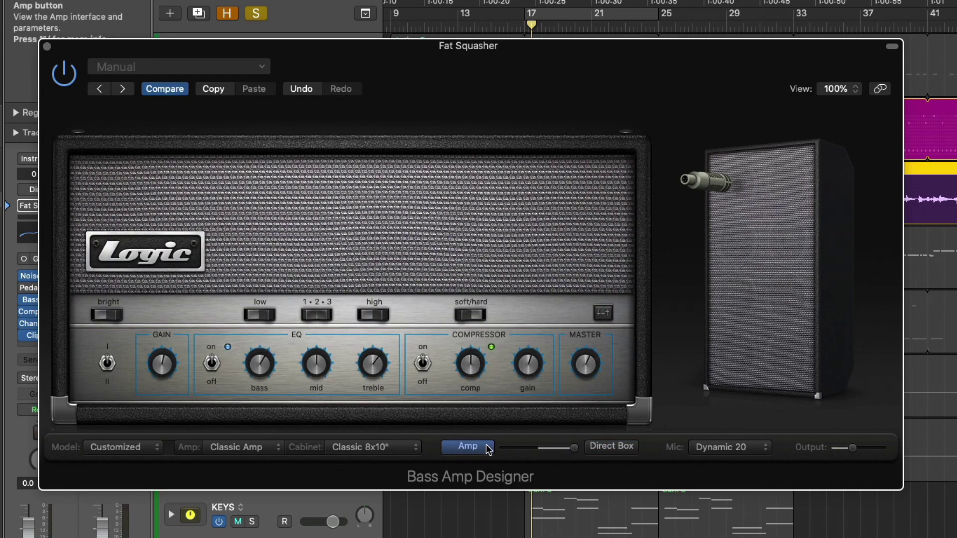
left_click(599, 448)
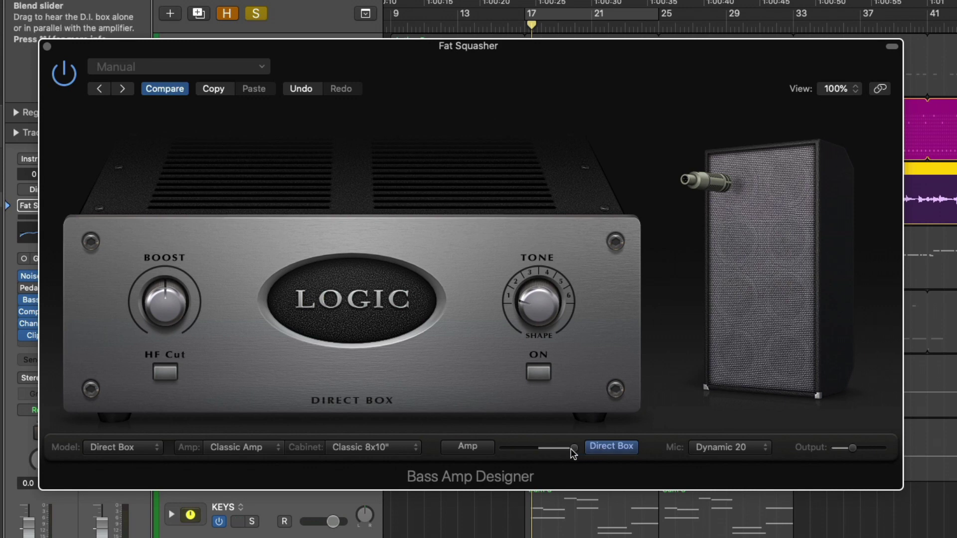
left_click_drag(573, 448, 490, 450)
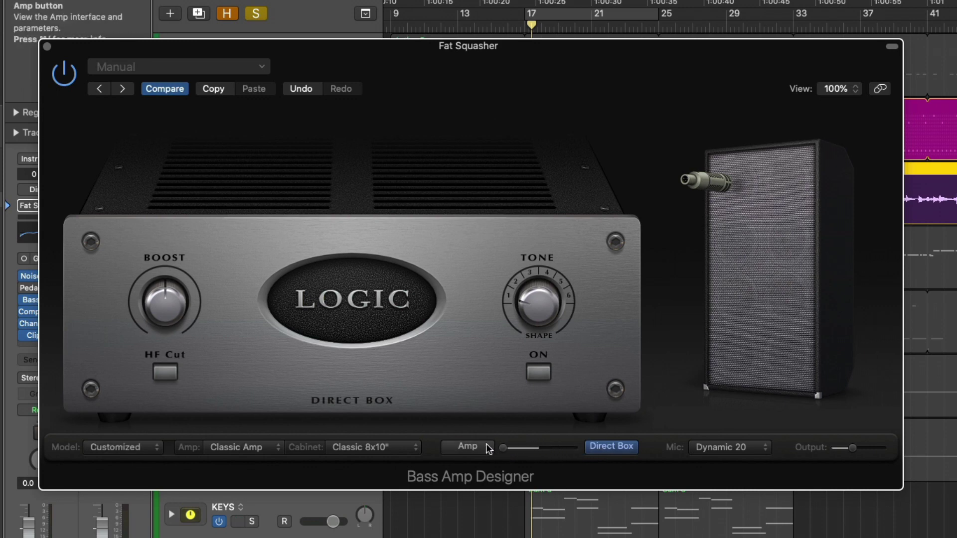
left_click(486, 447)
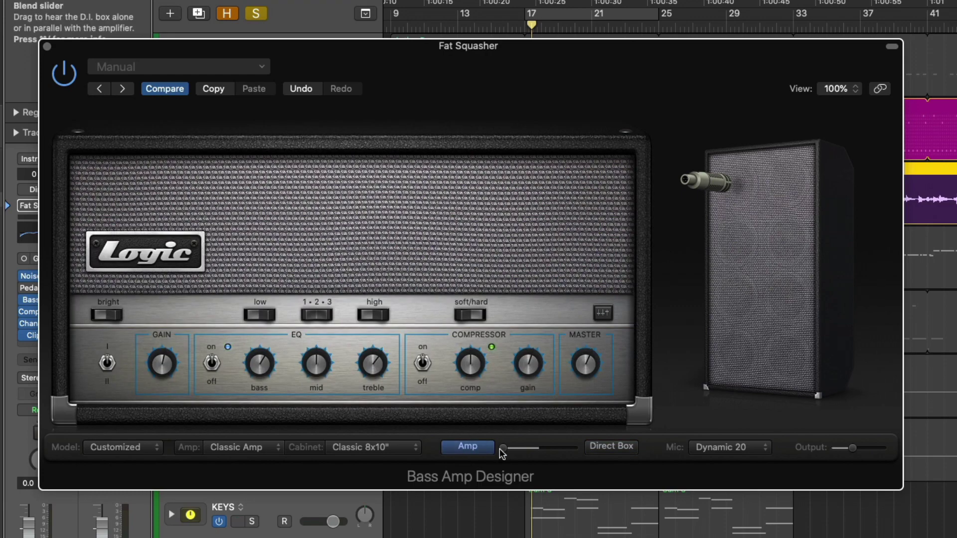
left_click_drag(502, 451, 597, 449)
left_click(601, 447)
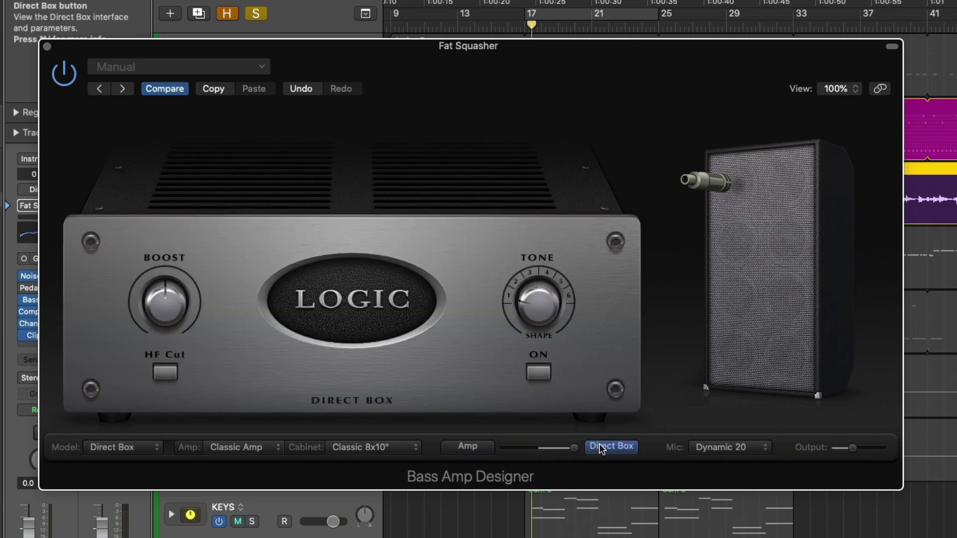
left_click_drag(573, 448, 534, 450)
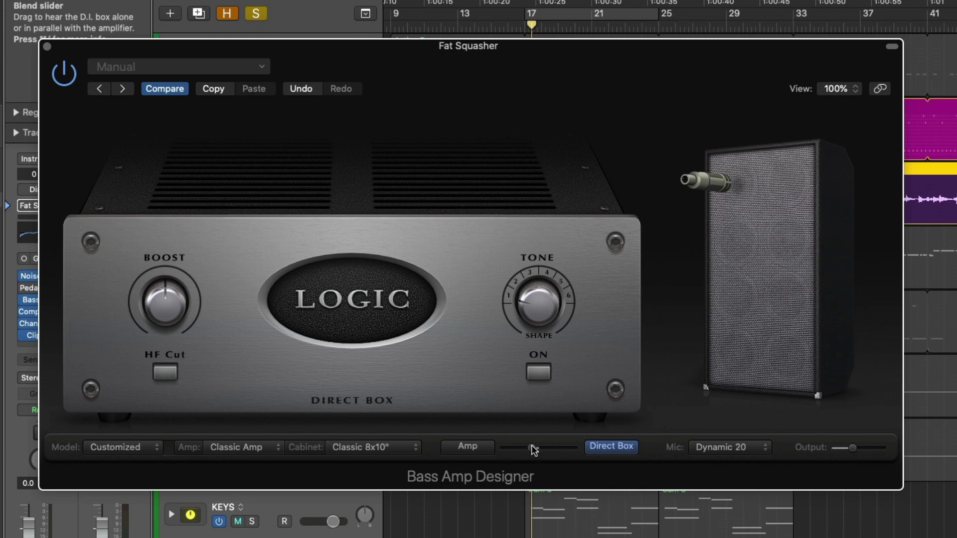
Switch the cabinet microphone to Condenser 87, Dynamic 20 and finally Dynamic 421
left_click(708, 447)
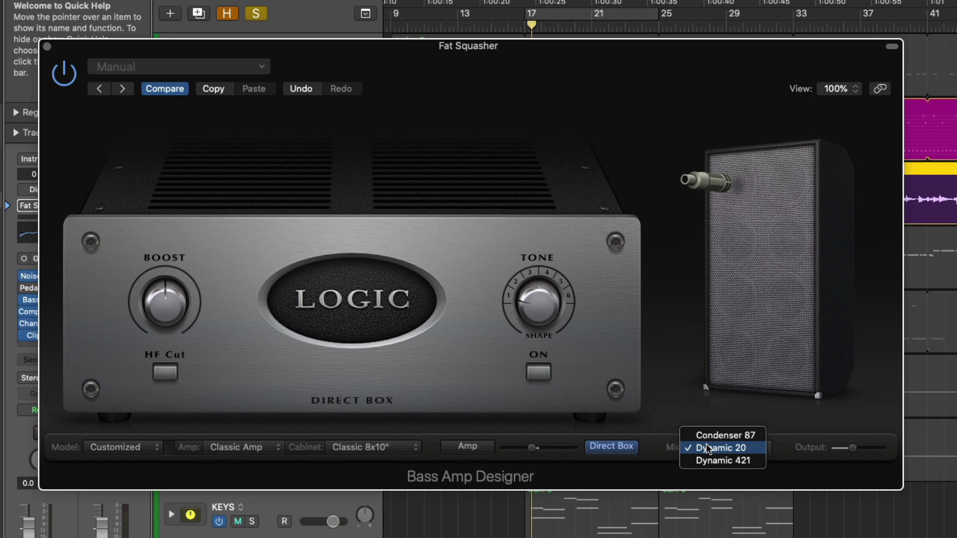
left_click(708, 435)
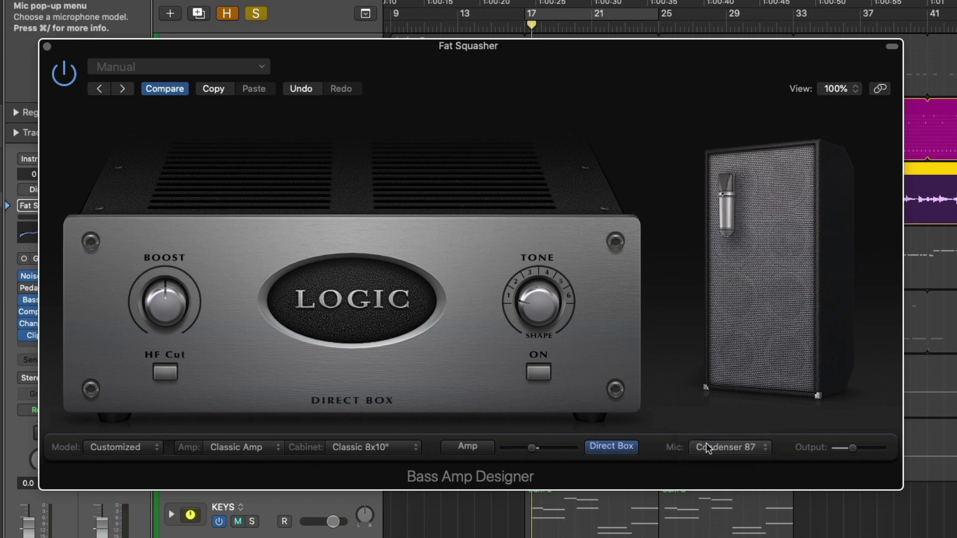
left_click(705, 443)
left_click(705, 459)
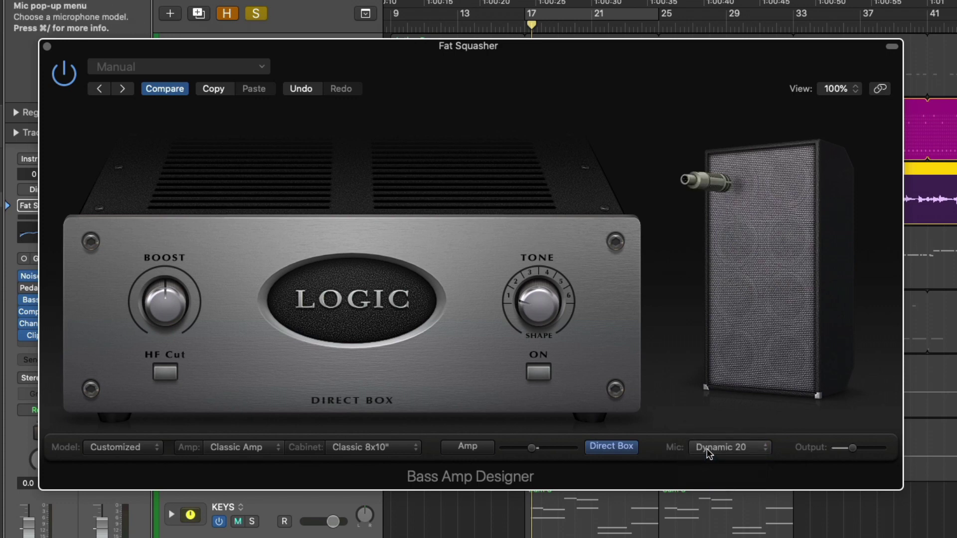
left_click(706, 448)
left_click(705, 460)
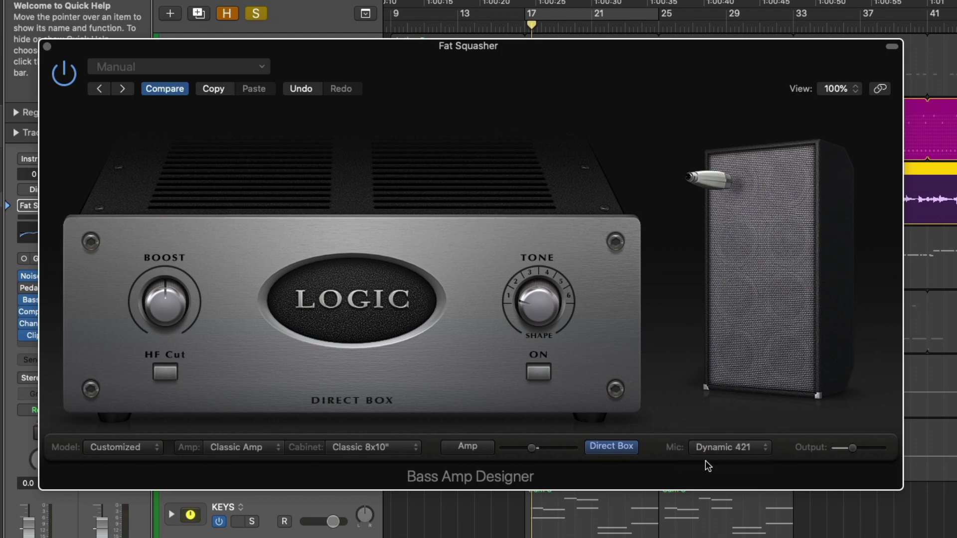
Cycle the model through Modern Amp, Classic Amp, Flip-Top Amp and Direct Box
left_click(149, 447)
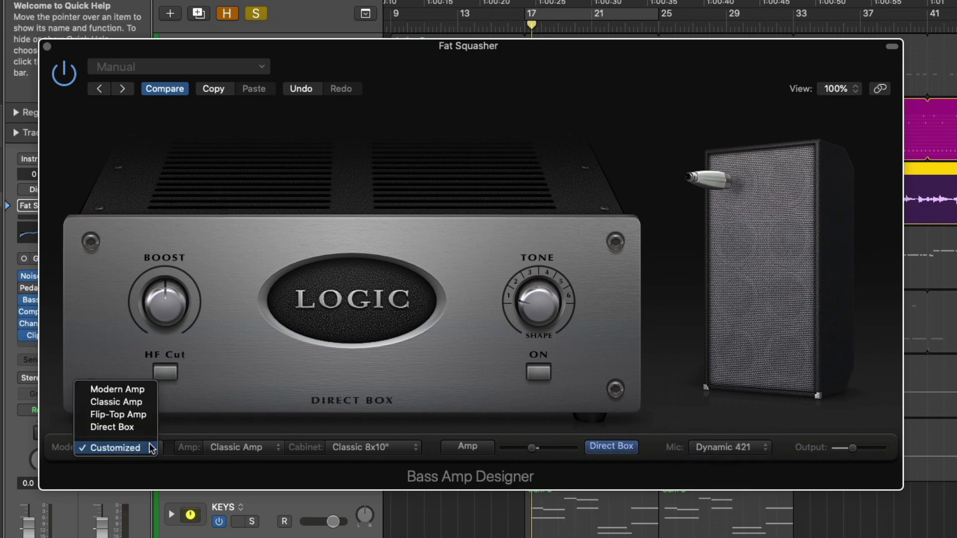
left_click(150, 389)
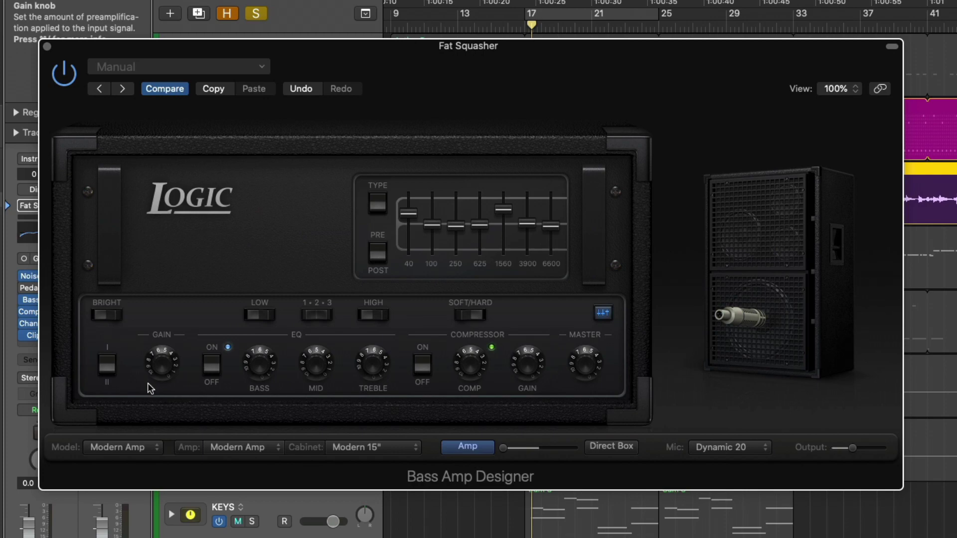
left_click(141, 447)
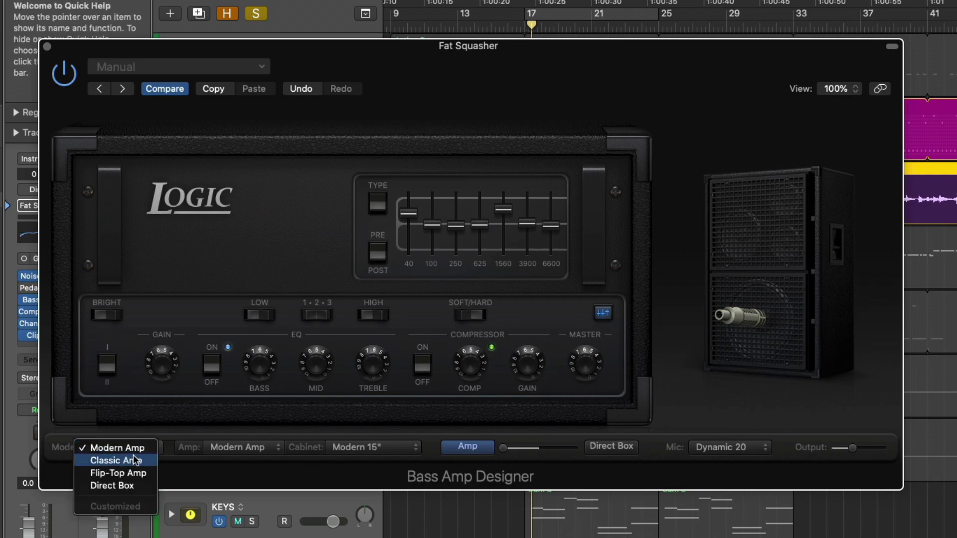
left_click(133, 458)
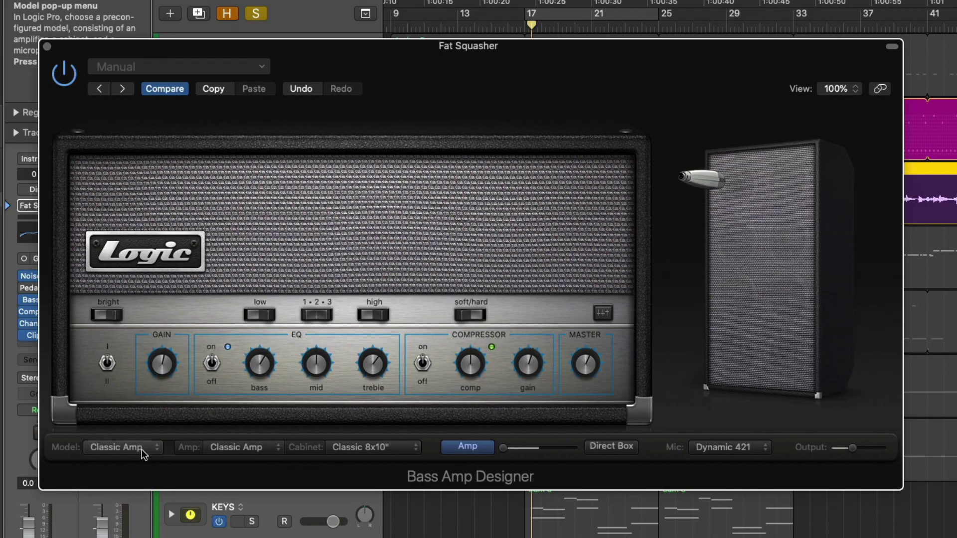
left_click(142, 450)
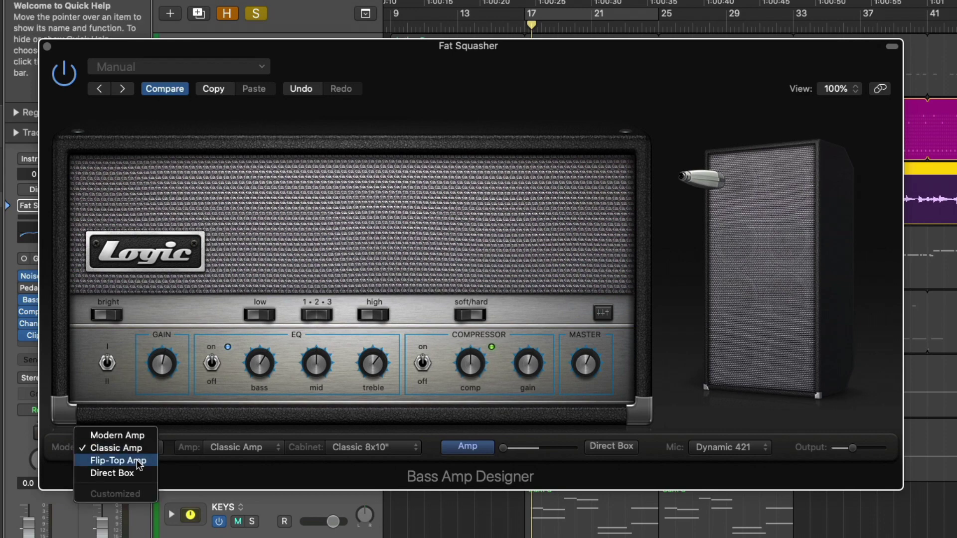
left_click(138, 461)
left_click(130, 447)
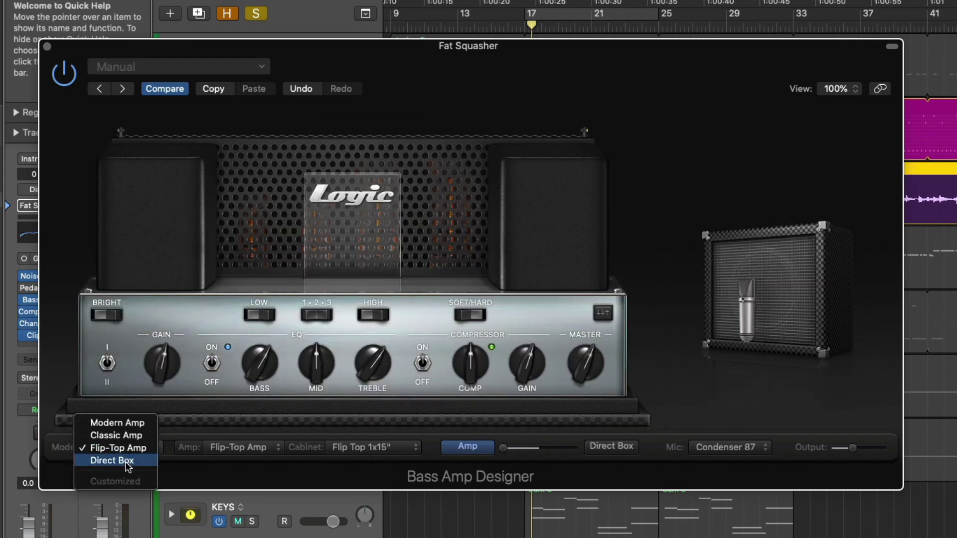
left_click(128, 461)
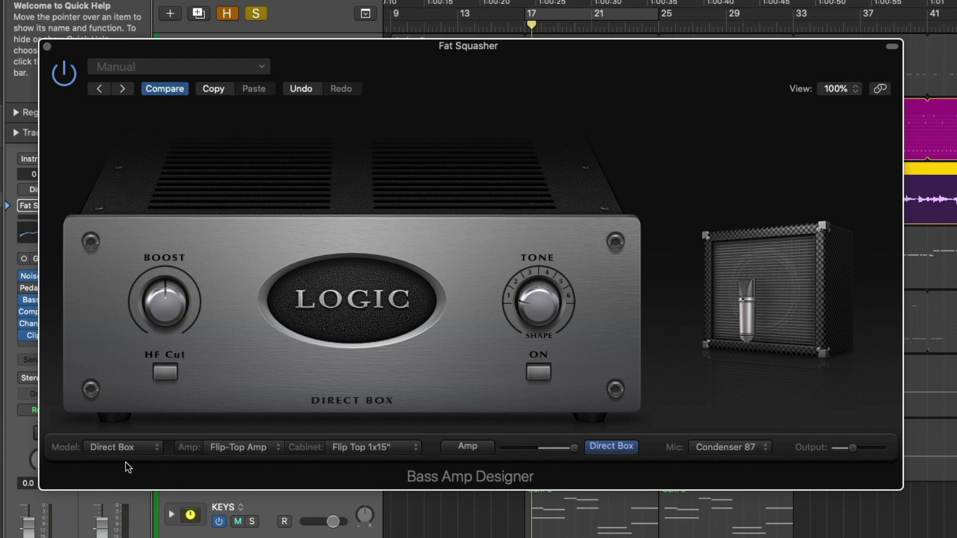
Revert the plug-in to its original settings using Compare and set the blend fully to the amp
left_click(167, 88)
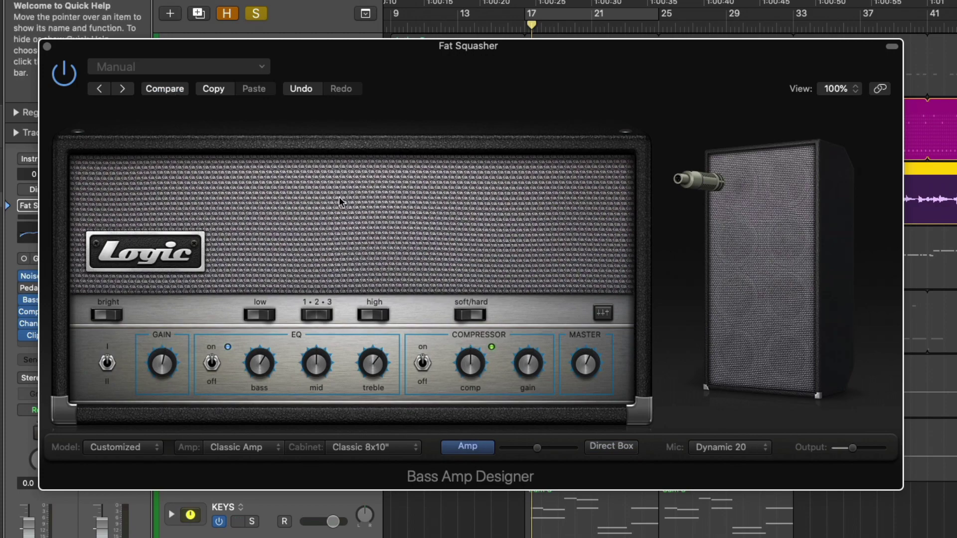
left_click_drag(538, 449, 466, 444)
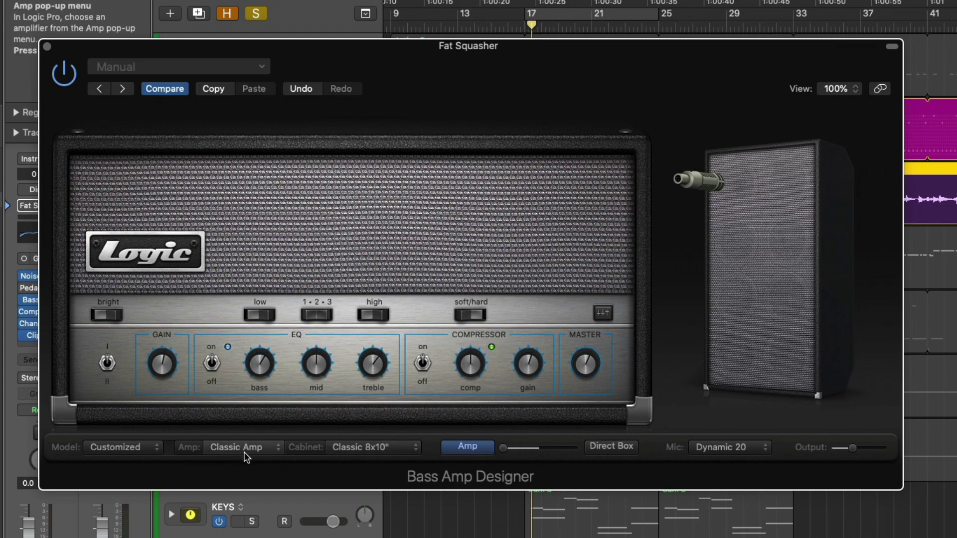
Start playback, change only the amp to Modern Amp, and lower its Master level substantially
key("space")
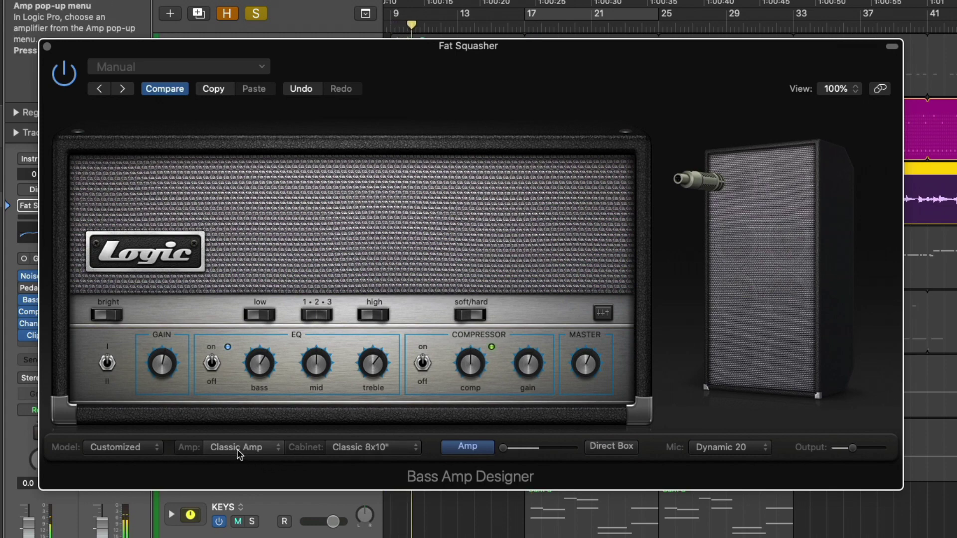
left_click(266, 444)
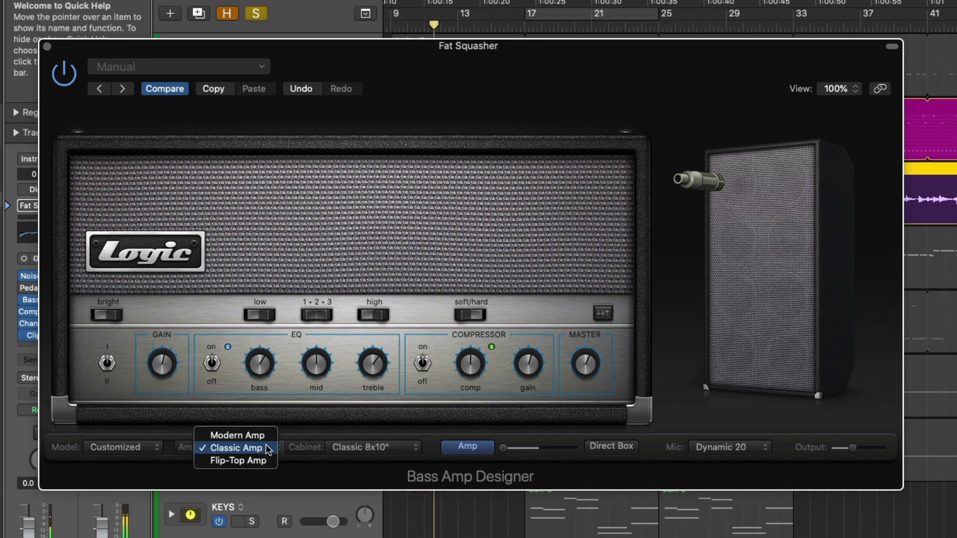
left_click(266, 435)
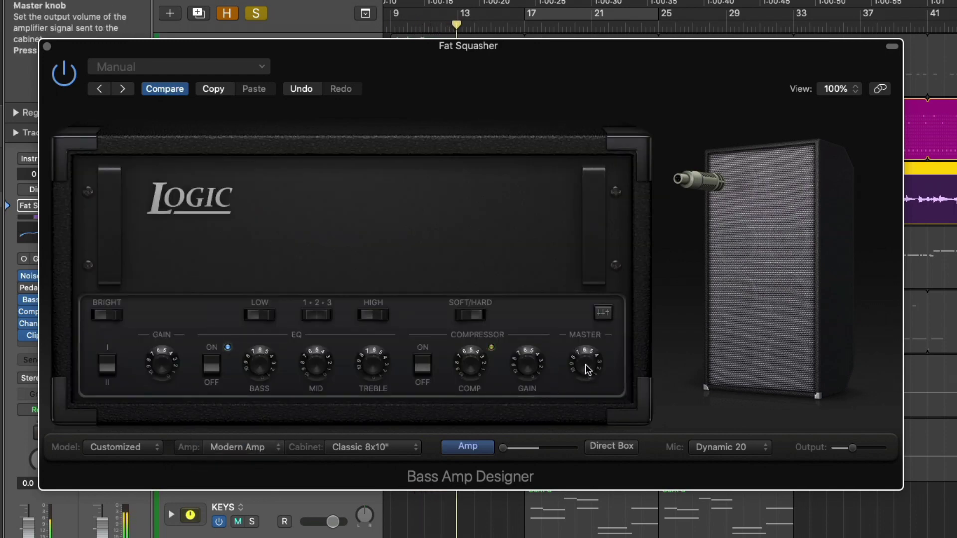
left_click_drag(585, 390, 575, 407)
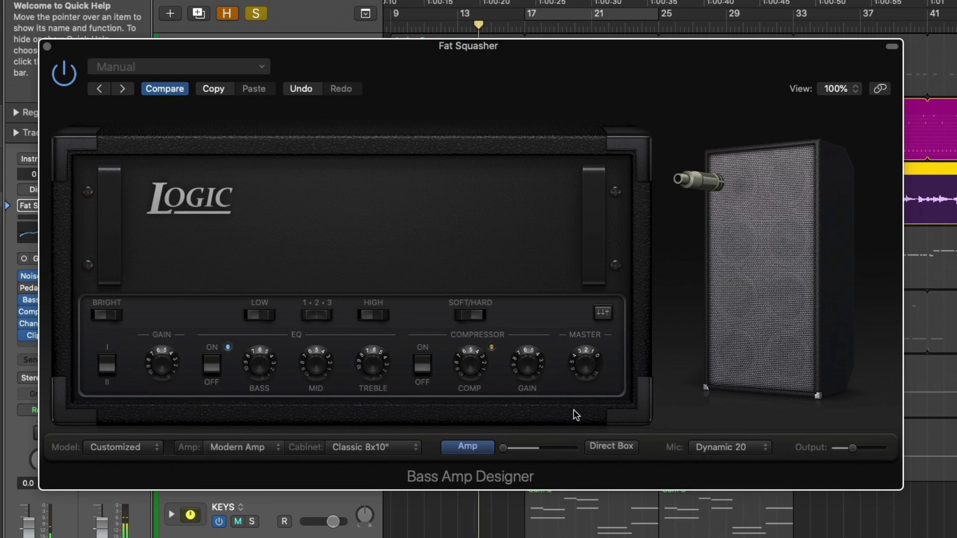
Audition the Classic Amp, switch to the Flip-Top Amp, and raise the Master level slightly
left_click(262, 447)
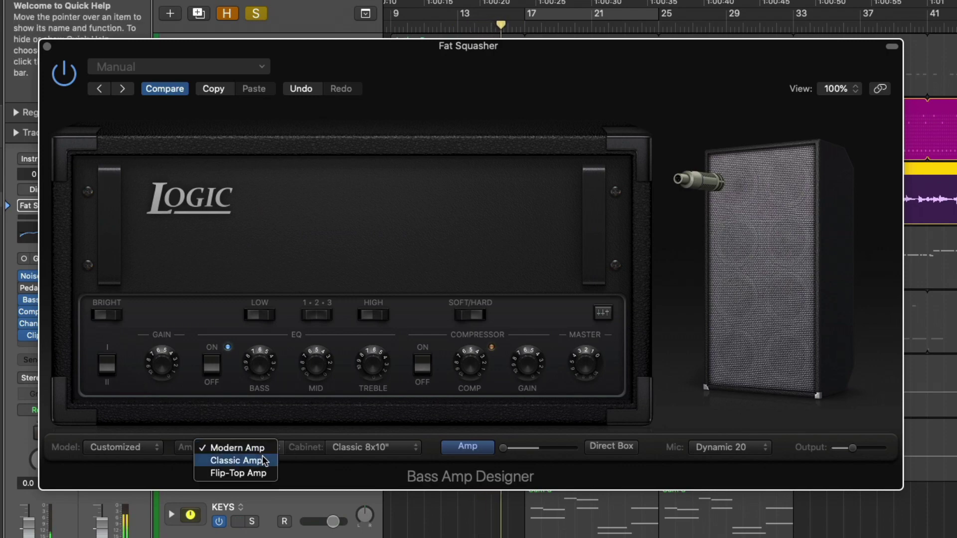
left_click(264, 458)
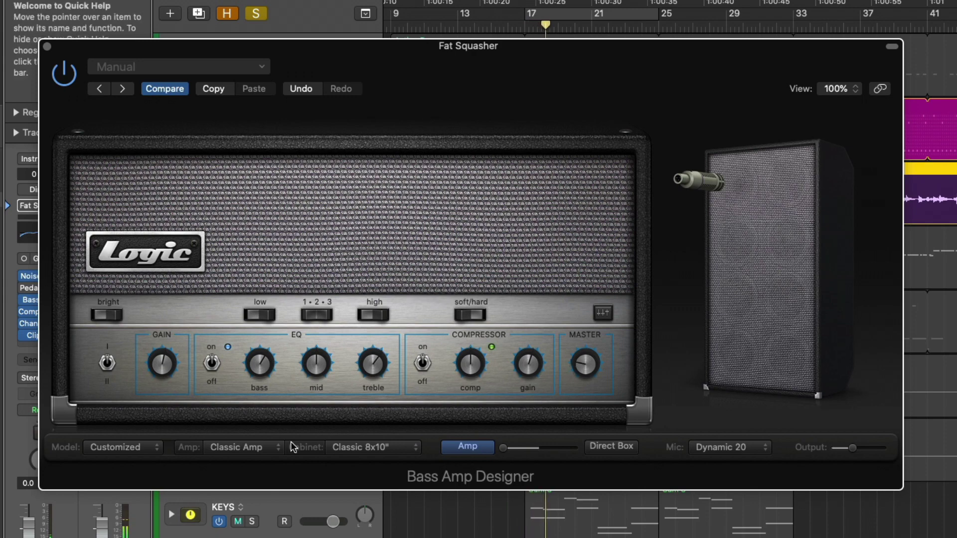
left_click(244, 448)
left_click(243, 460)
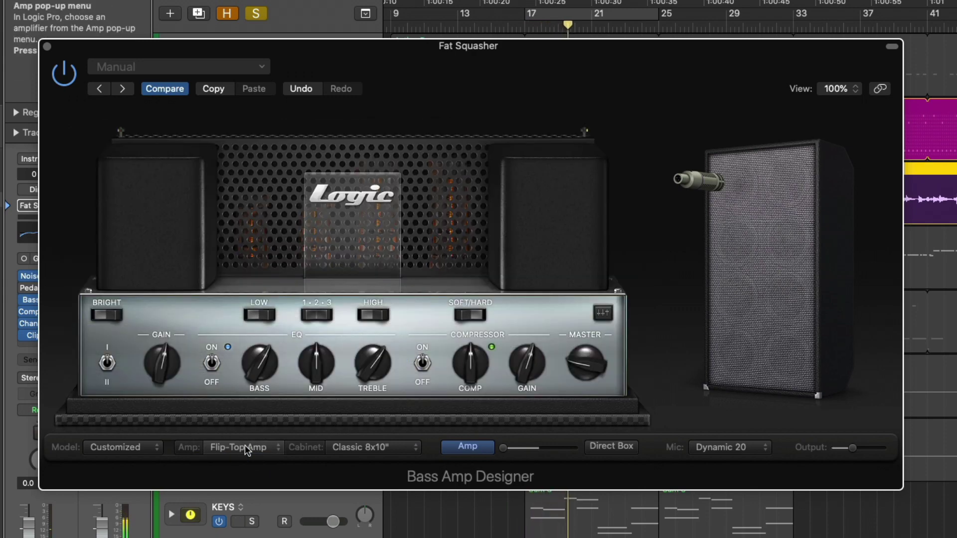
left_click_drag(586, 367, 586, 352)
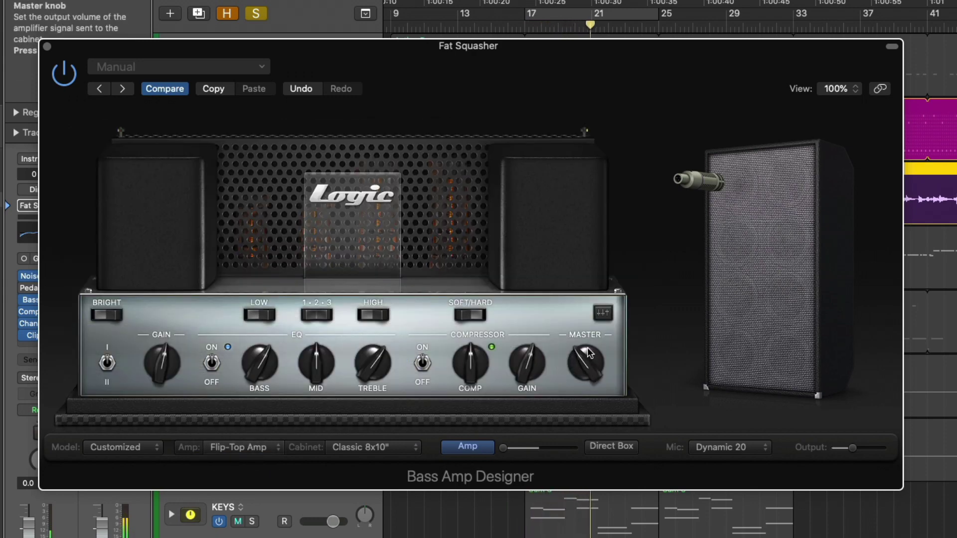
Audition the Modern Amp with its Master level lowered slightly, and switch to the Classic Amp
left_click(249, 447)
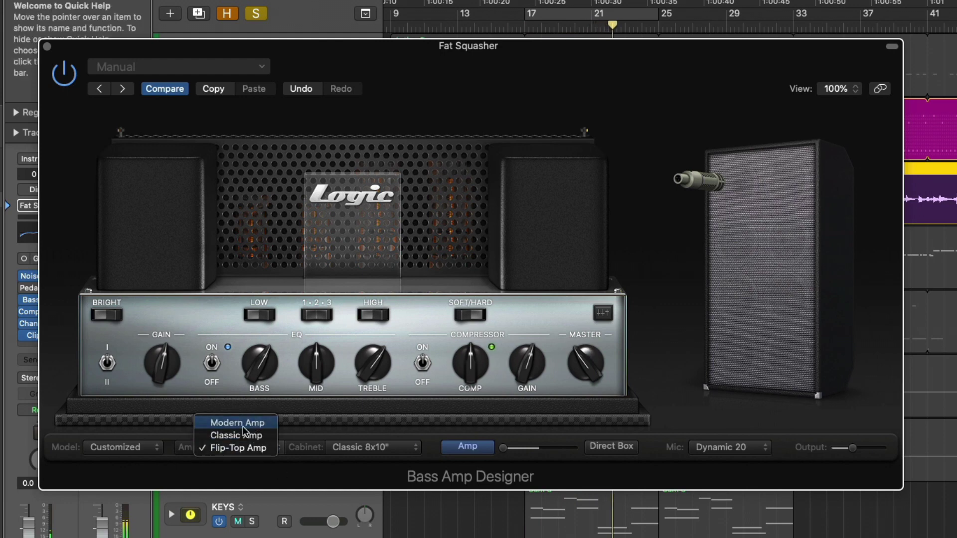
left_click(248, 425)
left_click_drag(580, 363, 575, 369)
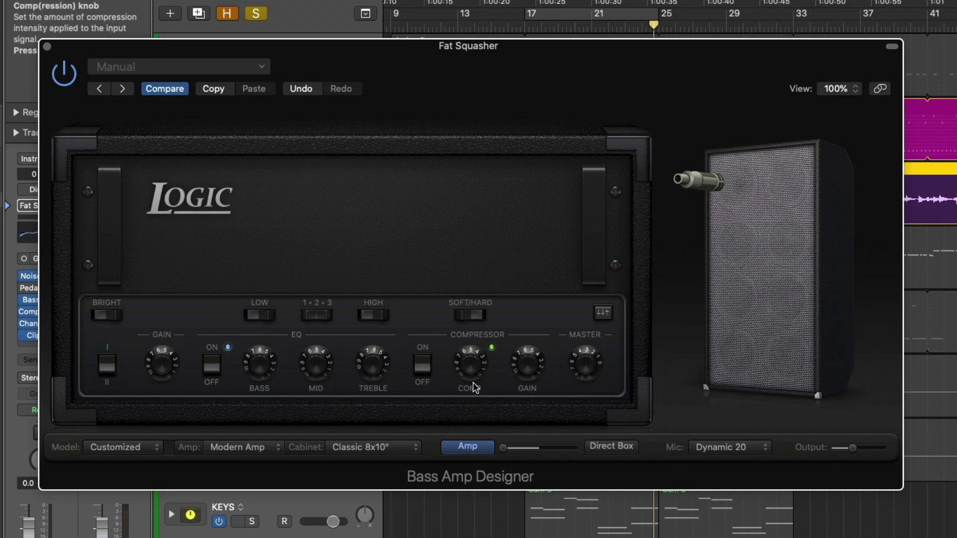
left_click(239, 449)
left_click(236, 460)
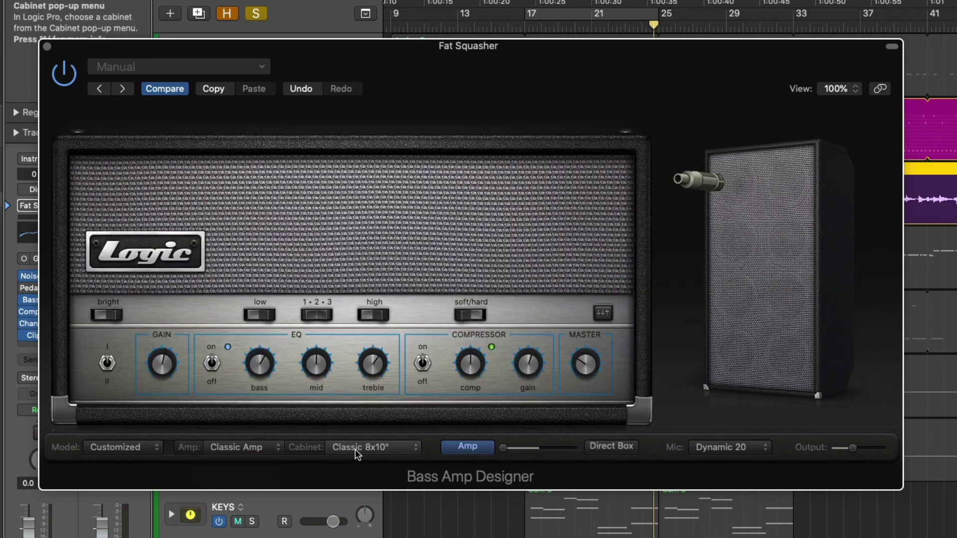
Switch the cabinet to Modern Cabinet Distant and move the microphone down to its lowest speaker
left_click(381, 452)
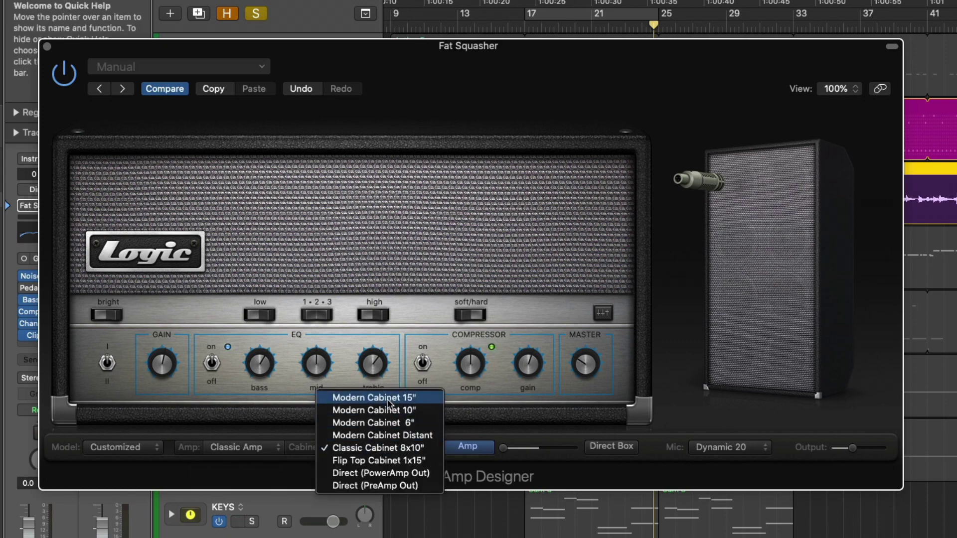
left_click(381, 436)
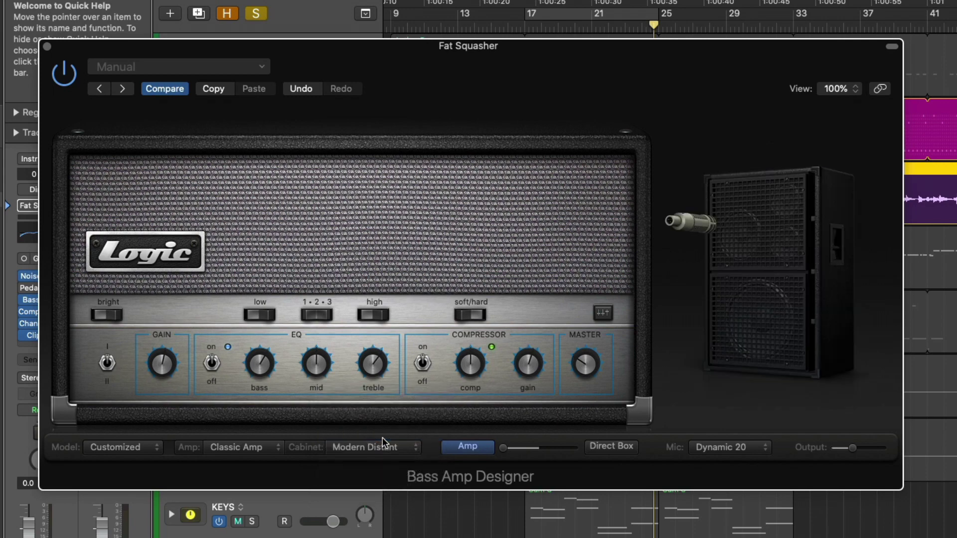
mouse_move(712, 333)
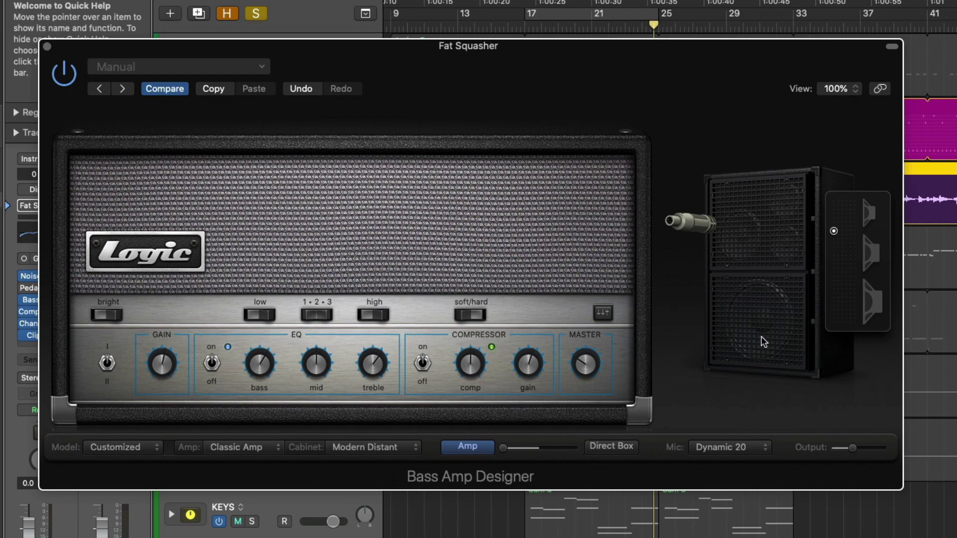
left_click_drag(834, 231, 839, 316)
Cycle the cabinet through Classic Cabinet 8x10", Flip Top Cabinet 1x15" and Direct (PreAmp Out)
left_click(357, 448)
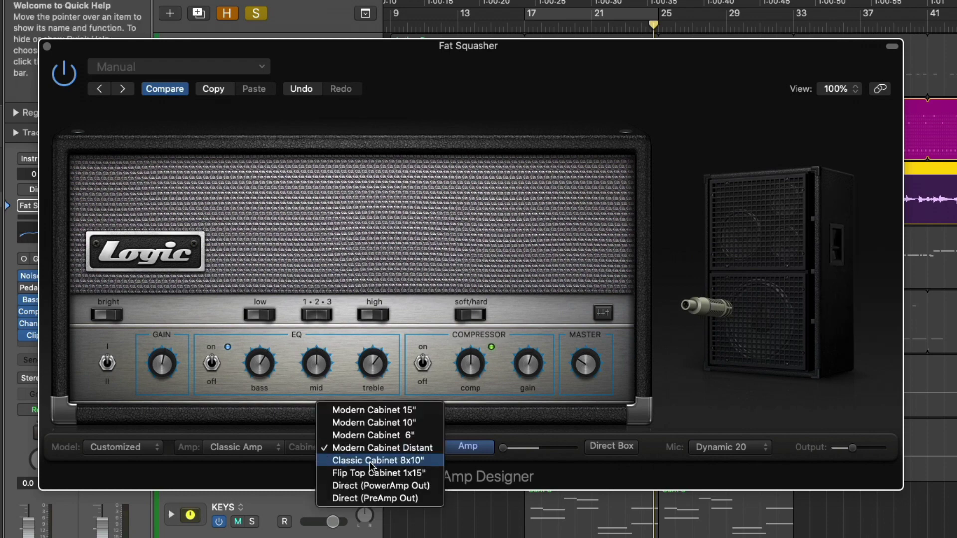
left_click(372, 462)
left_click(375, 455)
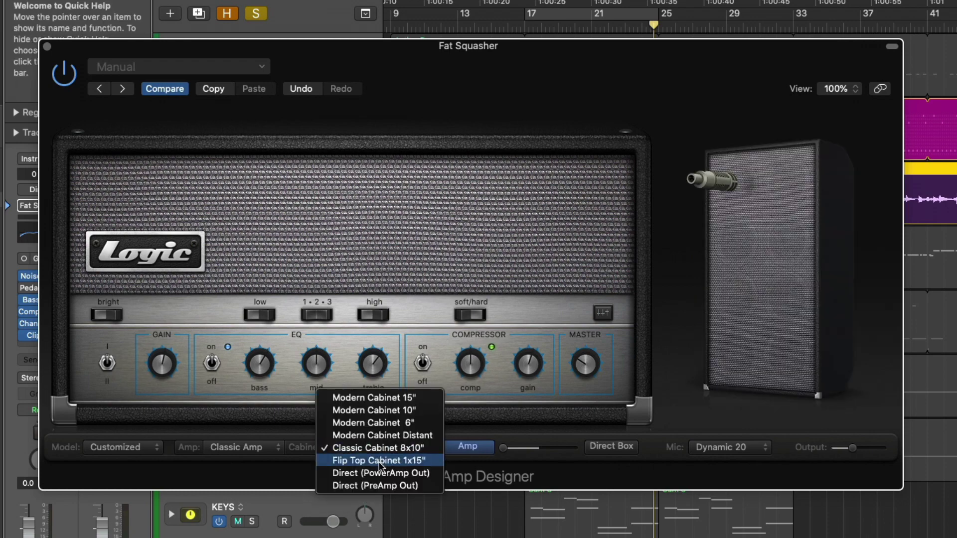
left_click(378, 463)
left_click(384, 457)
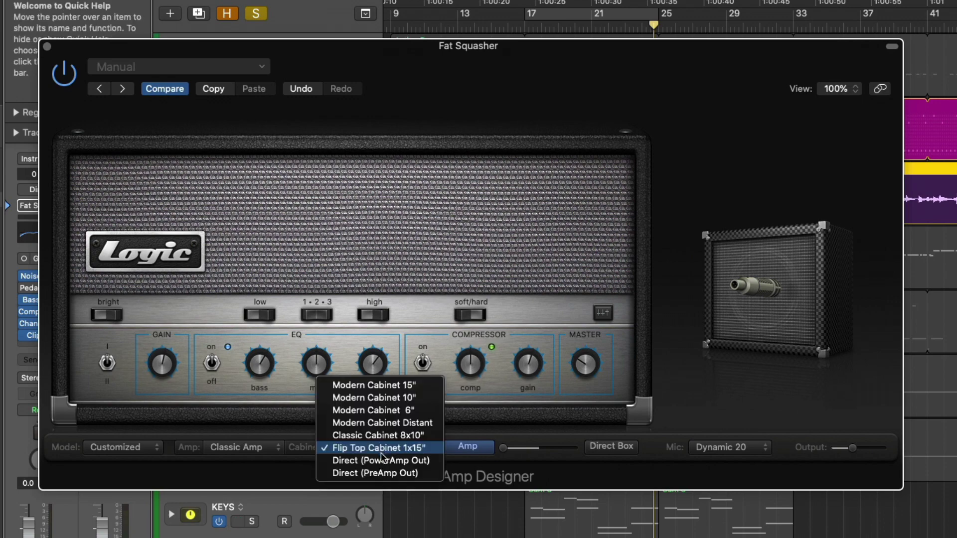
left_click(383, 473)
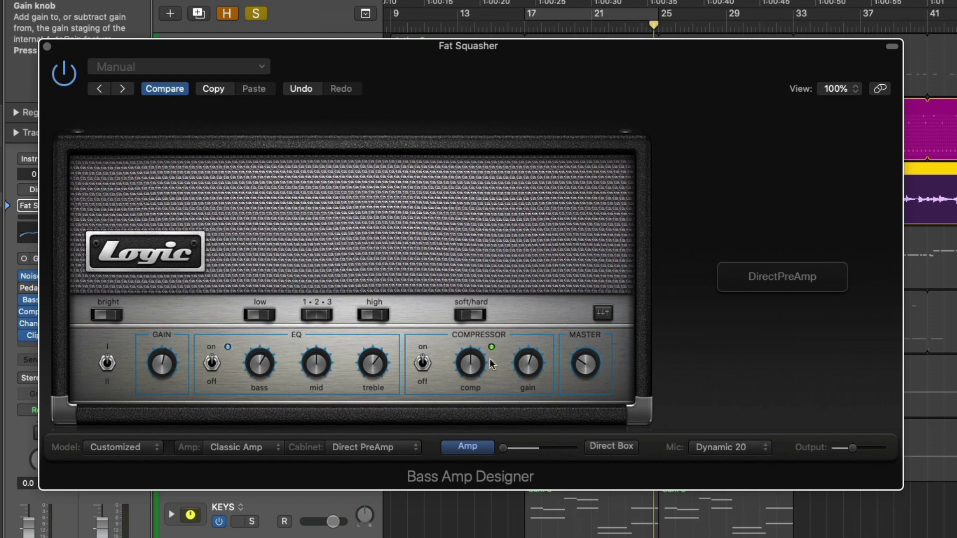
Switch the cabinet to Direct (PowerAmp Out), and return to the Classic Cabinet 8x10"
left_click(365, 447)
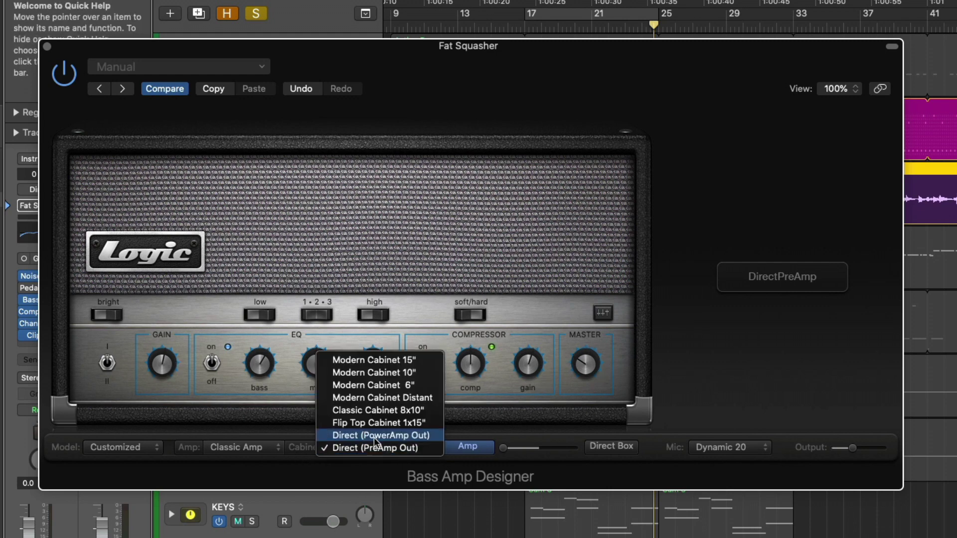
left_click(376, 436)
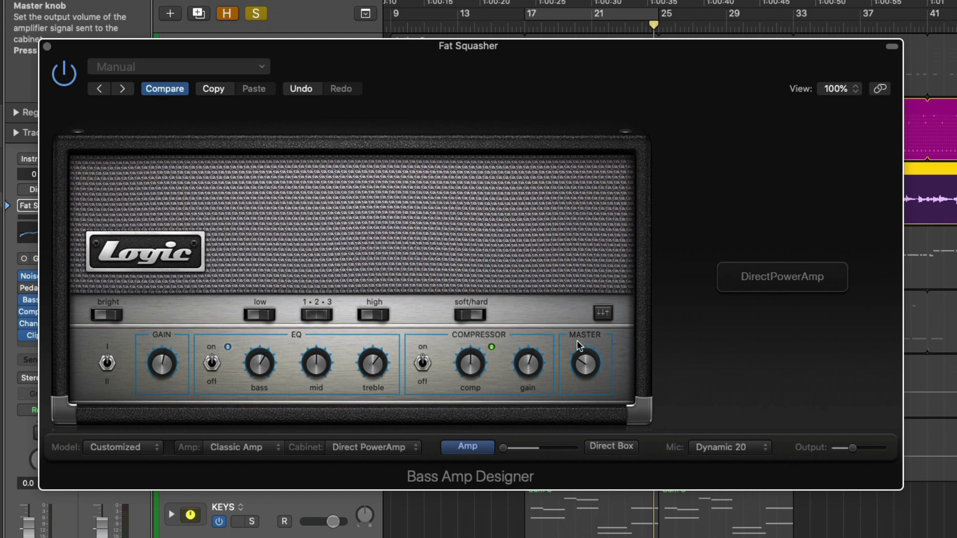
left_click(372, 448)
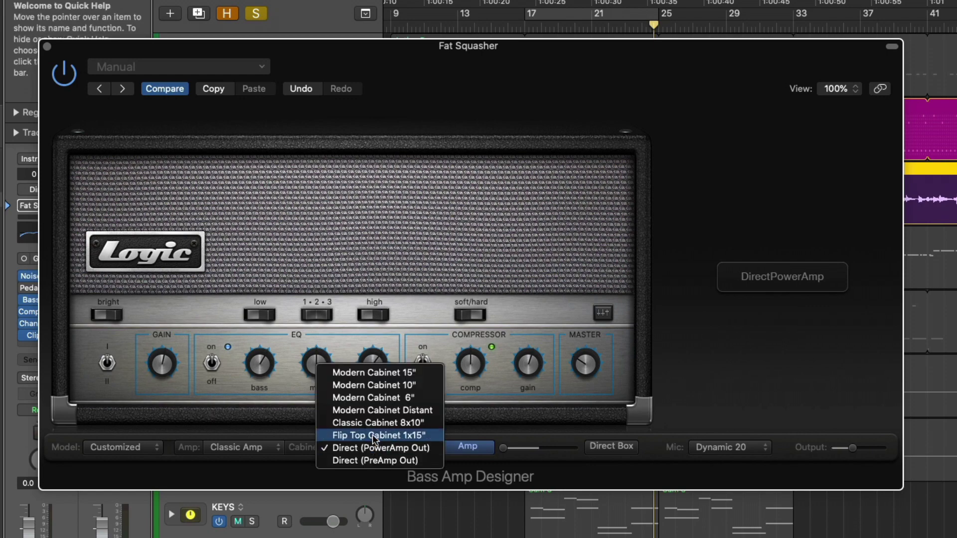
left_click(377, 423)
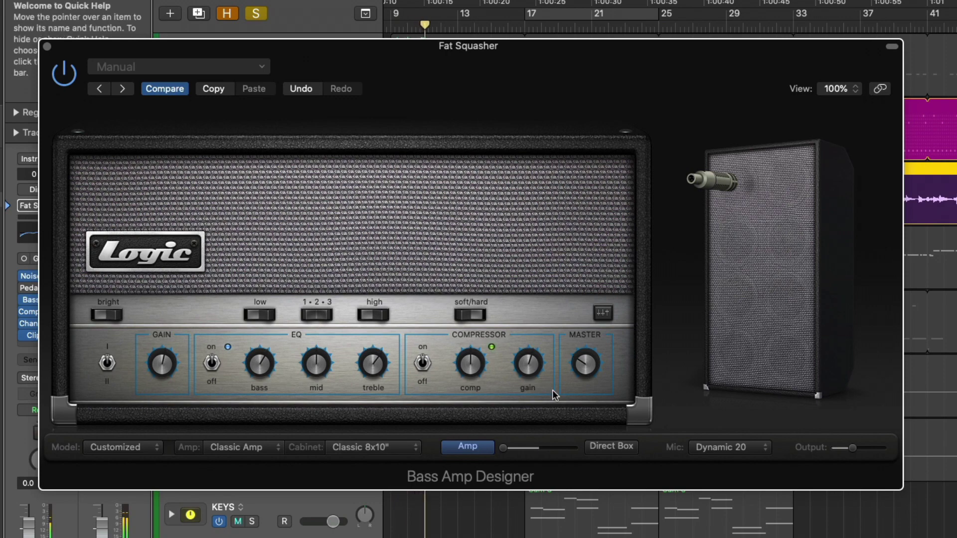
During playback, audition Modern Cabinet Distant and pull its microphone slightly farther from the cabinet
left_click(371, 447)
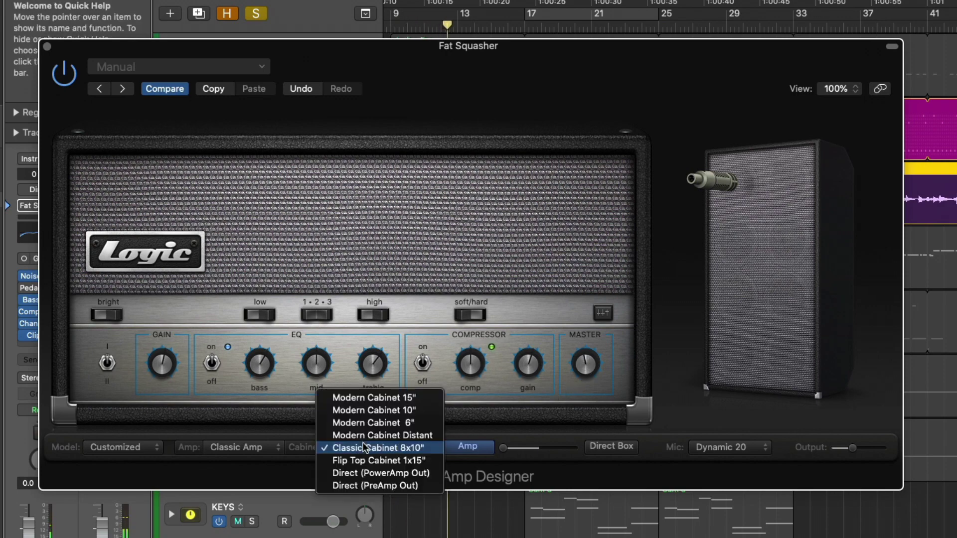
left_click(372, 434)
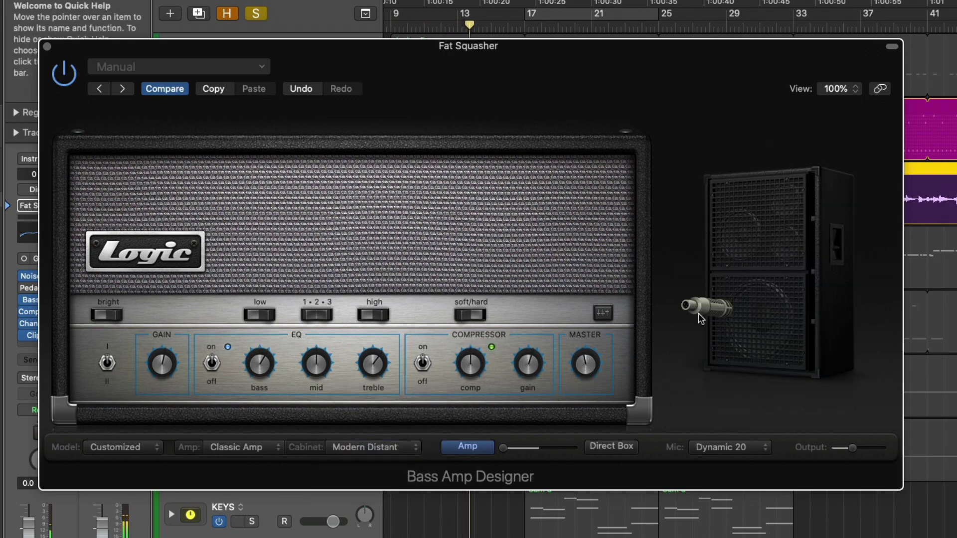
mouse_move(802, 333)
left_click(841, 312)
left_click_drag(841, 312, 810, 308)
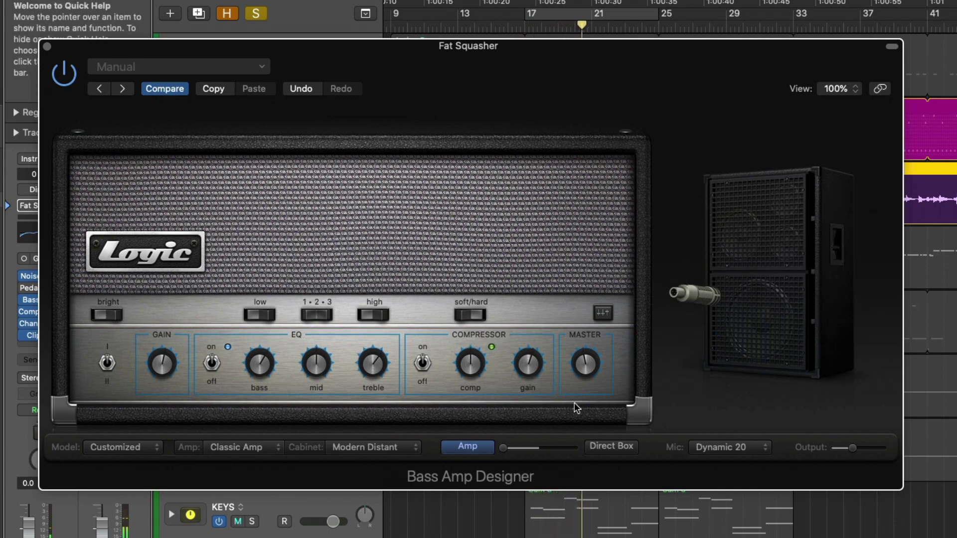
Audition the Classic Cabinet 8x10" and Flip Top Cabinet 1x15", moving the latter's microphone towards the speaker's centre
left_click(404, 448)
left_click(408, 460)
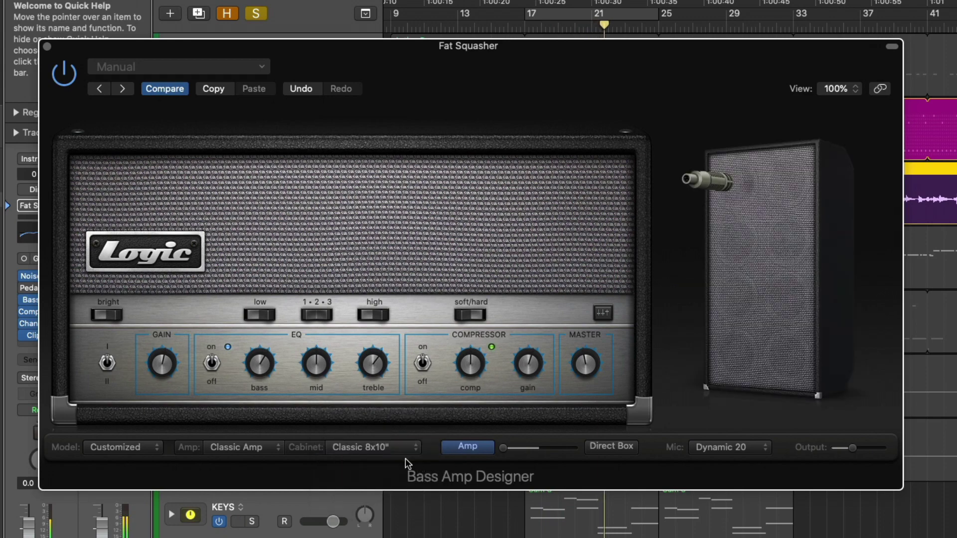
left_click(404, 448)
left_click(406, 461)
mouse_move(721, 360)
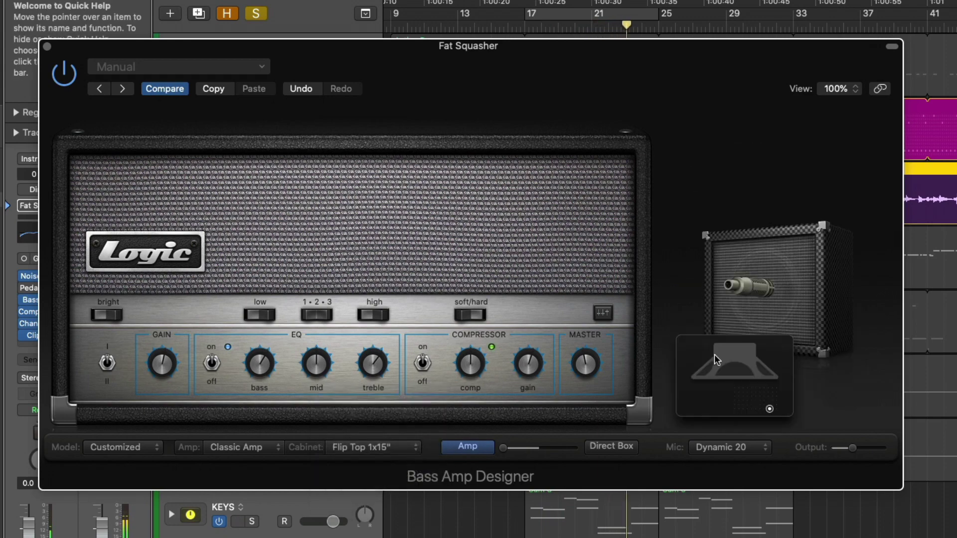
left_click_drag(767, 410, 748, 413)
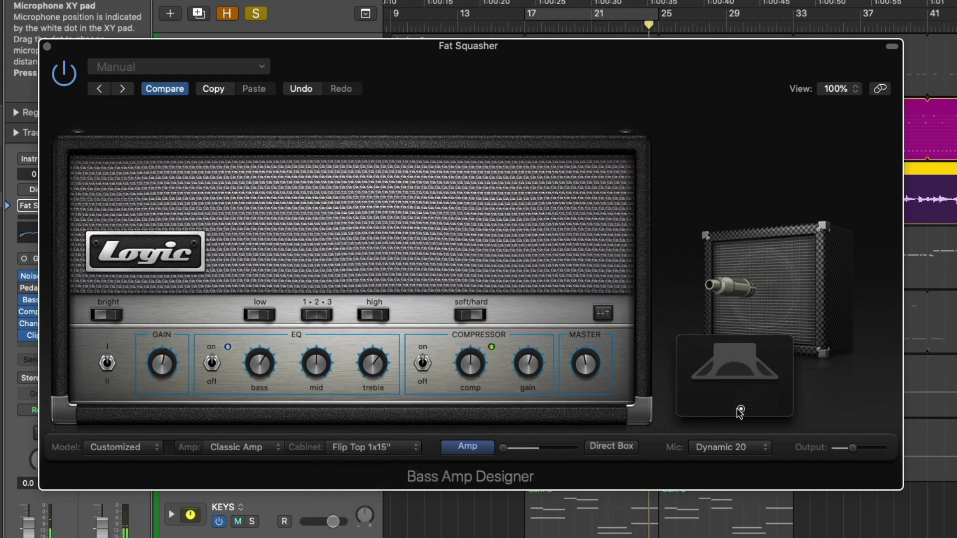
Set the cabinet to Direct (PreAmp Out) and sweep the Master level from minimum to maximum
left_click(394, 449)
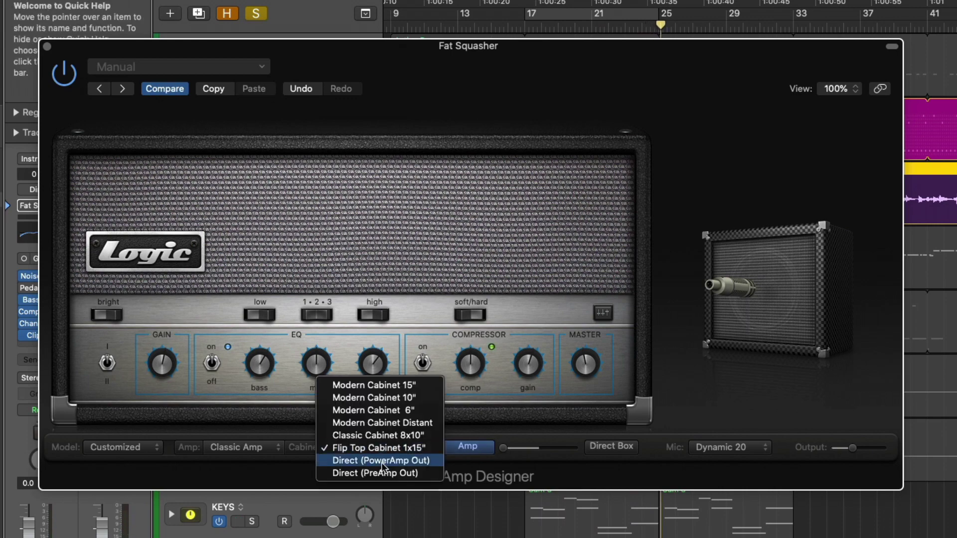
left_click(377, 473)
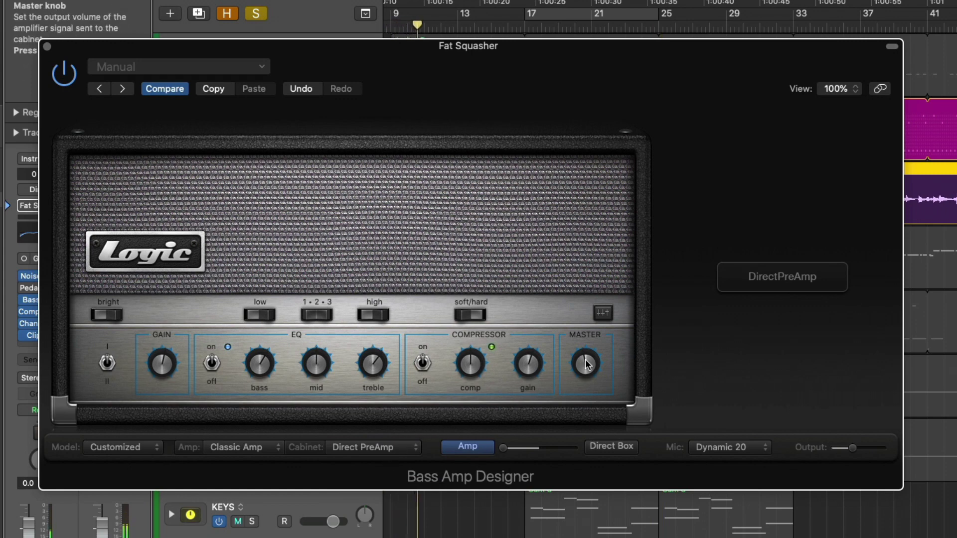
left_click_drag(583, 369, 583, 419)
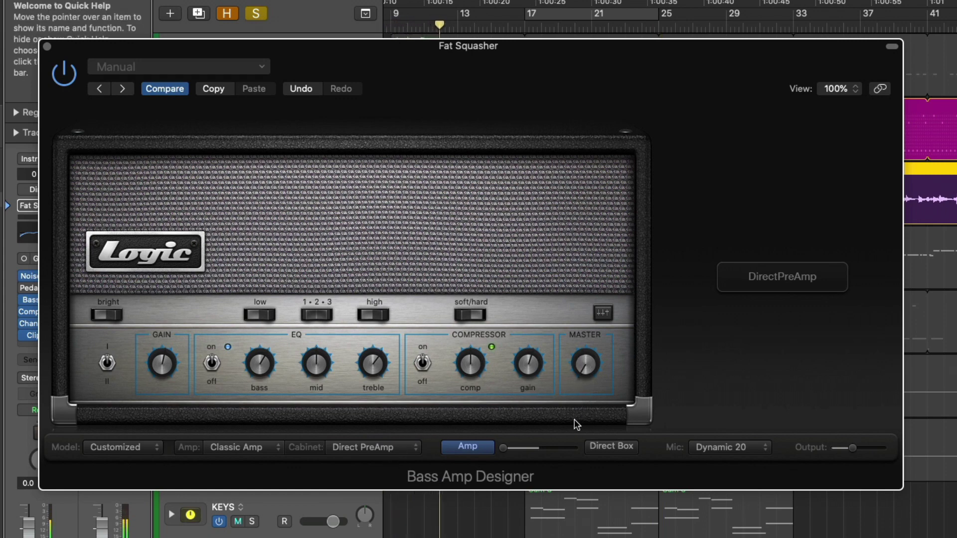
left_click_drag(586, 355, 578, 226)
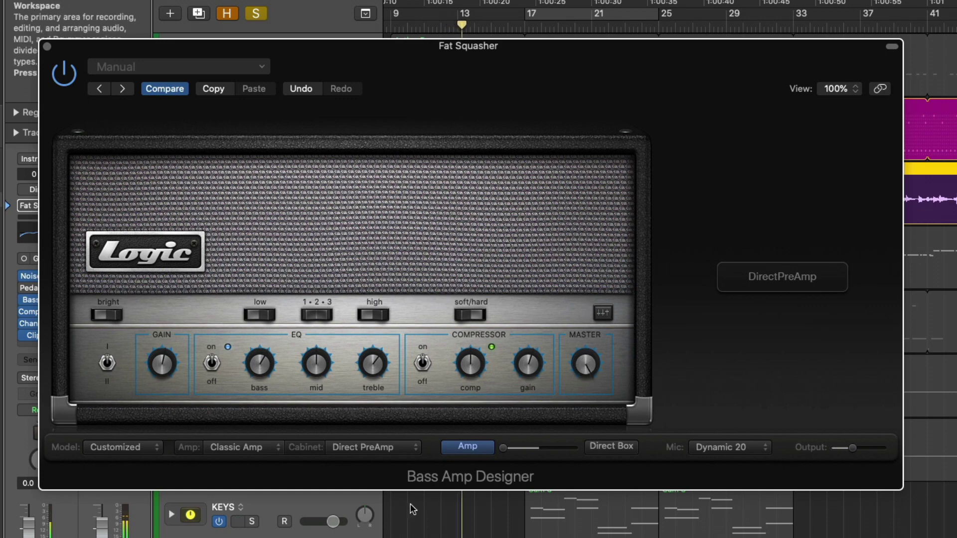
Set the cabinet to Direct (PowerAmp Out) and adjust the Master level to just above its midpoint
left_click(361, 448)
left_click(361, 439)
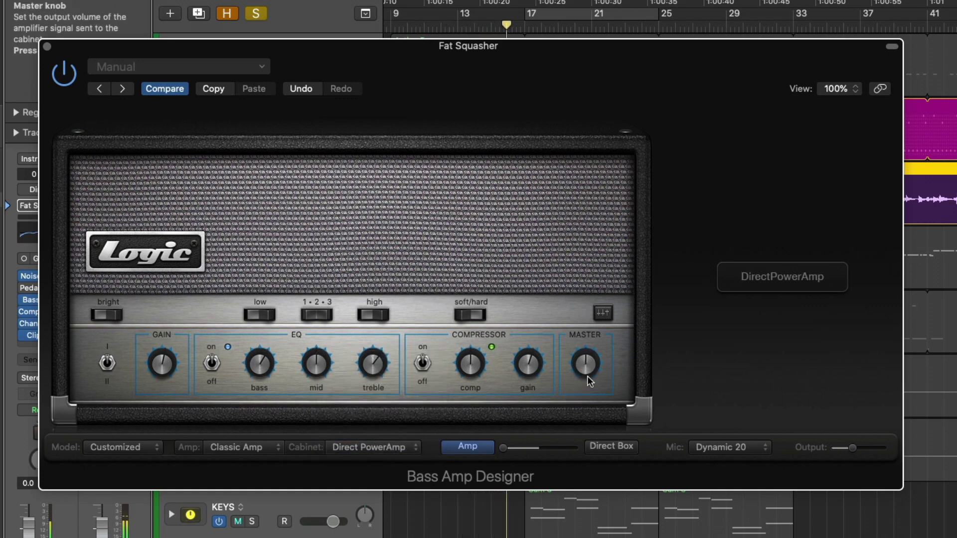
left_click_drag(588, 356, 585, 380)
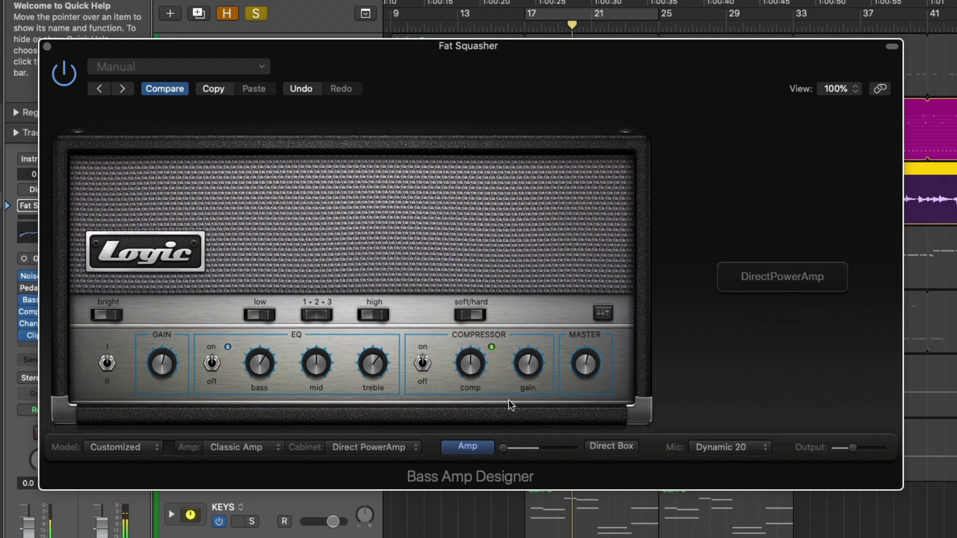
Show the Direct Box, blend the signal fully to it, and raise its Boost slightly during playback
left_click(593, 447)
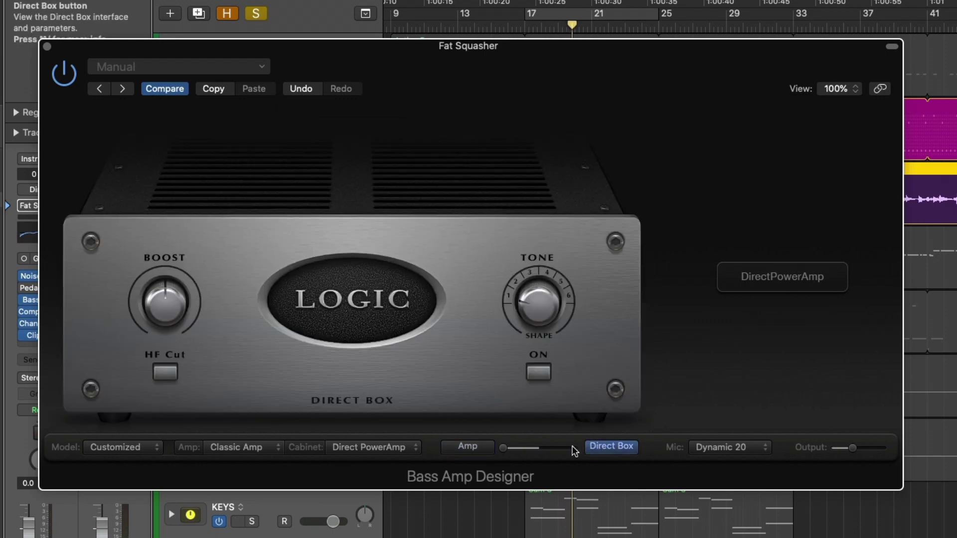
left_click_drag(517, 449, 614, 447)
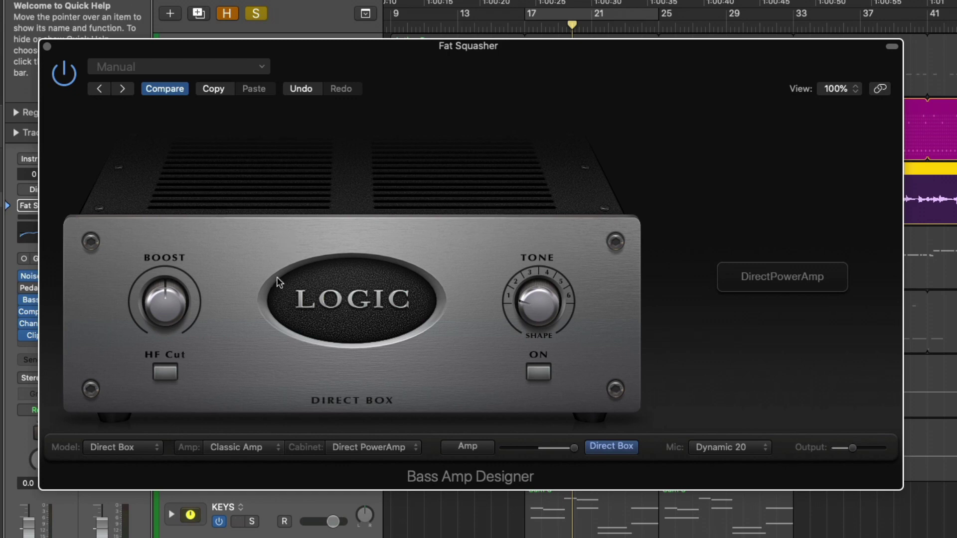
left_click(168, 378)
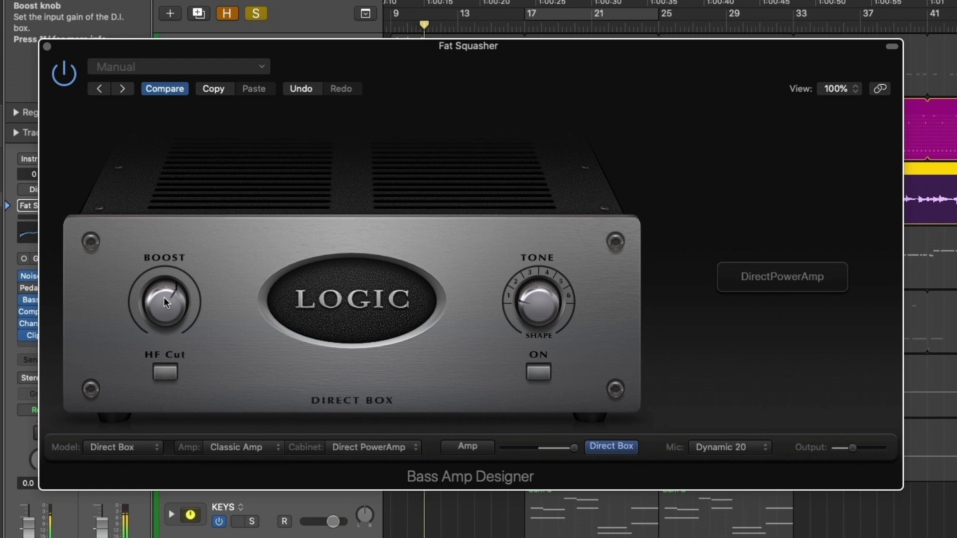
Turn on the Direct Box's Tone control, set it to 6, and enable HF Cut
left_click(534, 369)
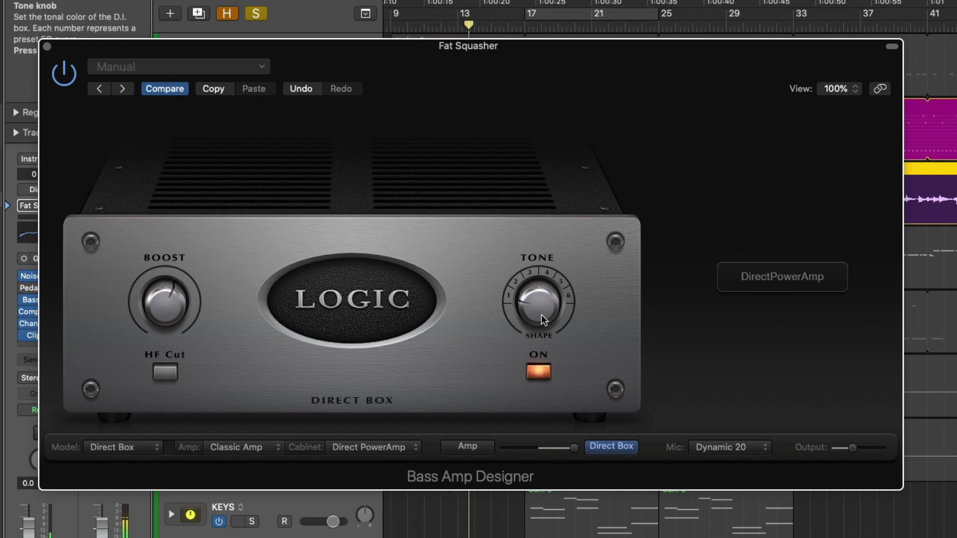
mouse_move(541, 315)
left_mouse_down()
mouse_move(538, 277)
mouse_move(537, 310)
mouse_move(536, 296)
left_mouse_up()
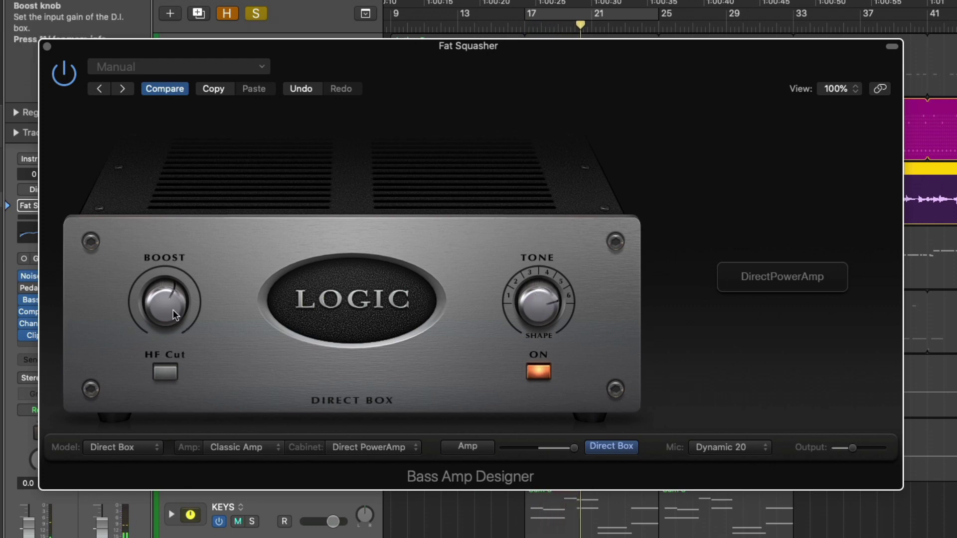
left_click(175, 372)
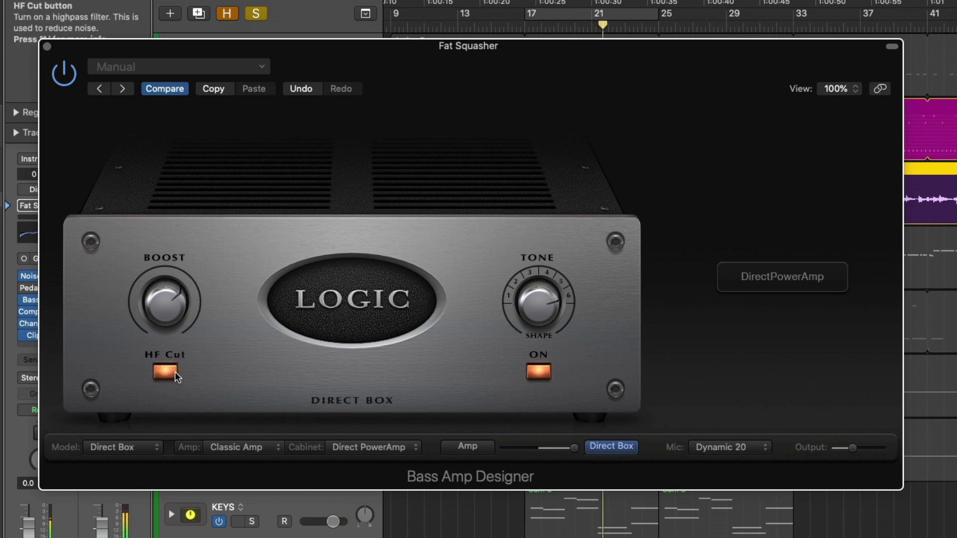
left_click(538, 375)
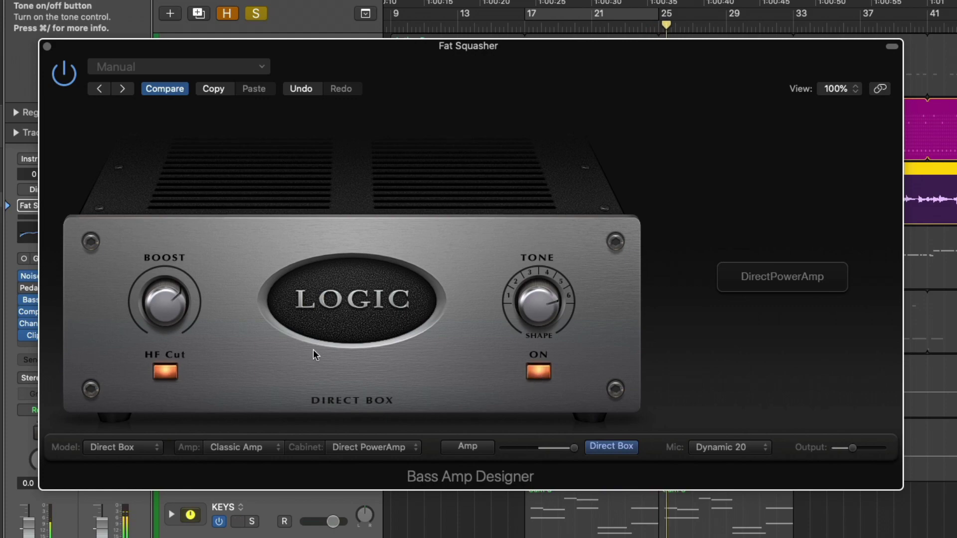
Revert the plug-in to its original settings using Compare and view the available microphone types
left_click(174, 90)
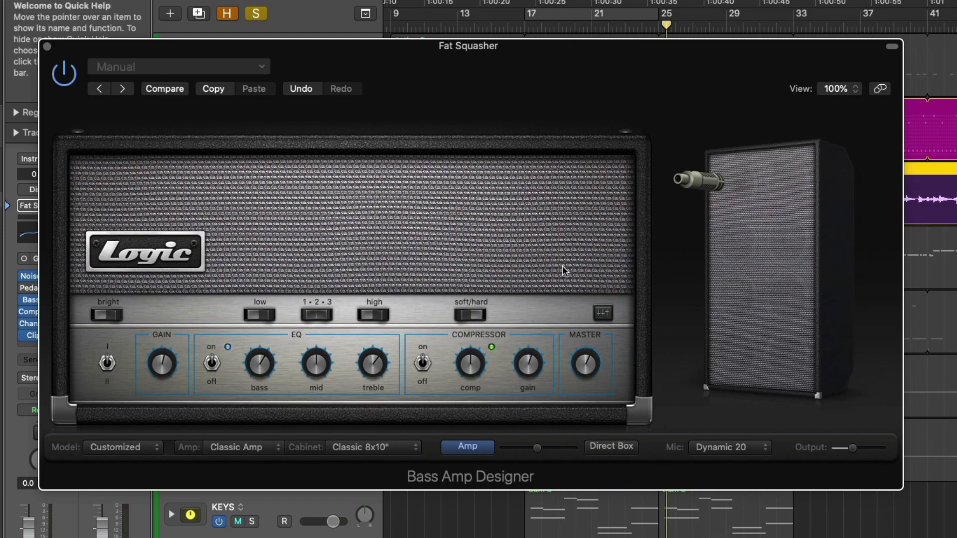
left_click(720, 446)
left_click(720, 447)
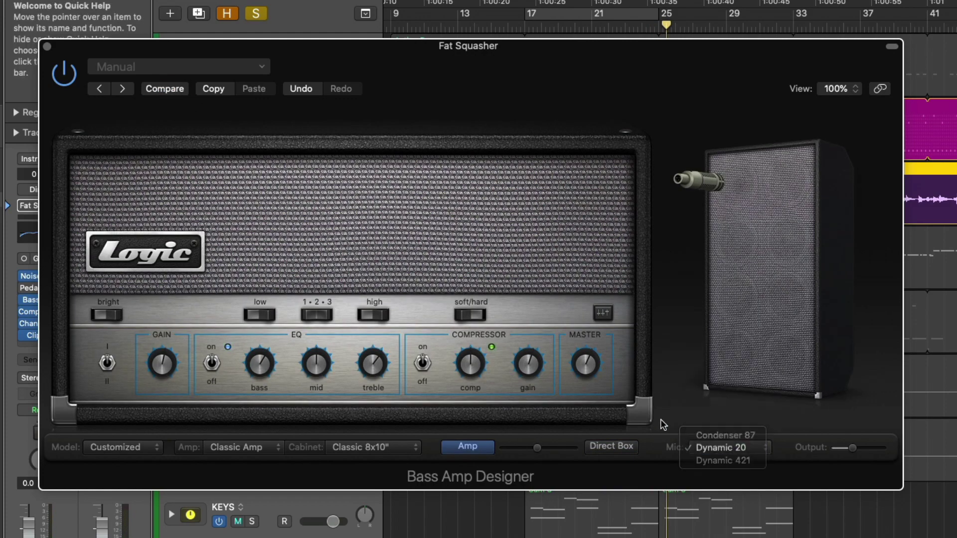
Switch the cabinet microphone to Condenser 87 and move it back and off to the side of the speaker cone
left_click(719, 446)
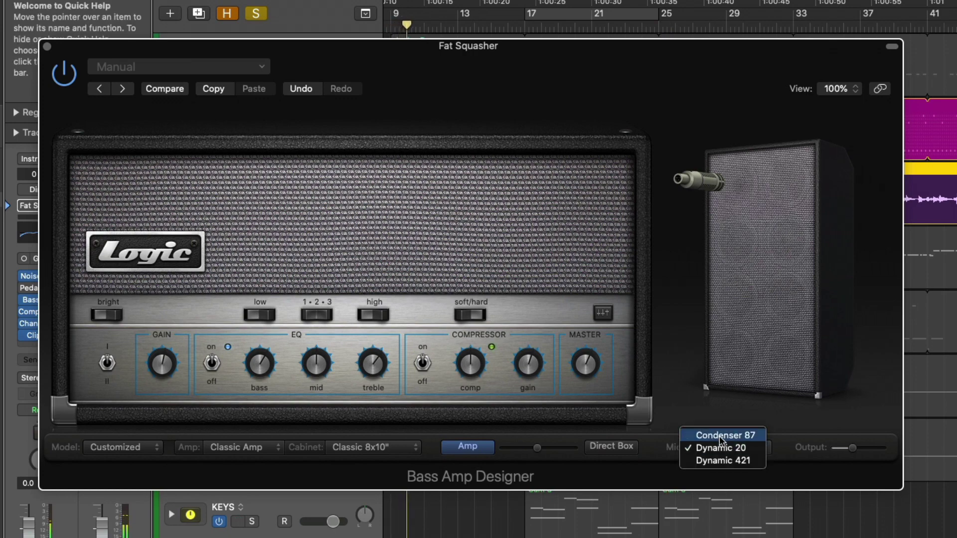
left_click(719, 435)
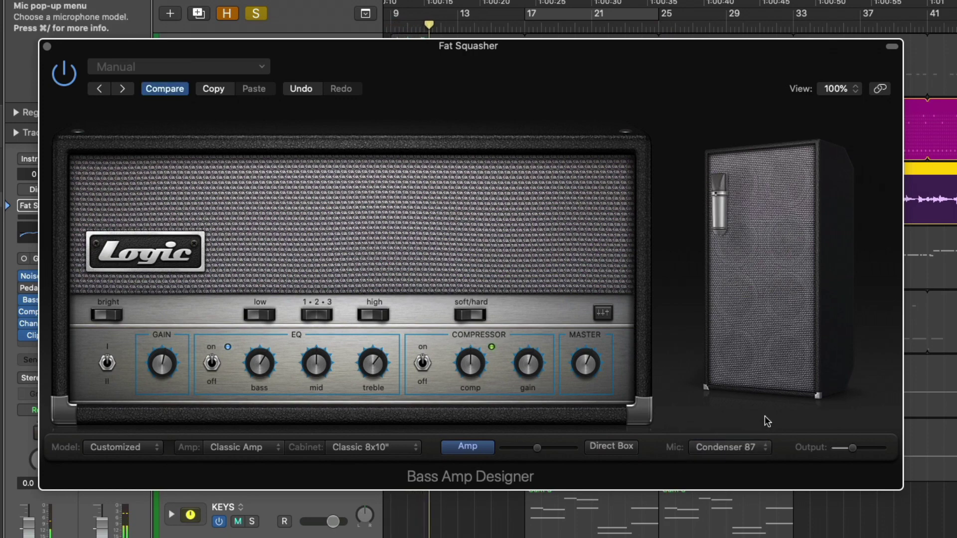
mouse_move(748, 409)
left_click_drag(748, 410, 762, 401)
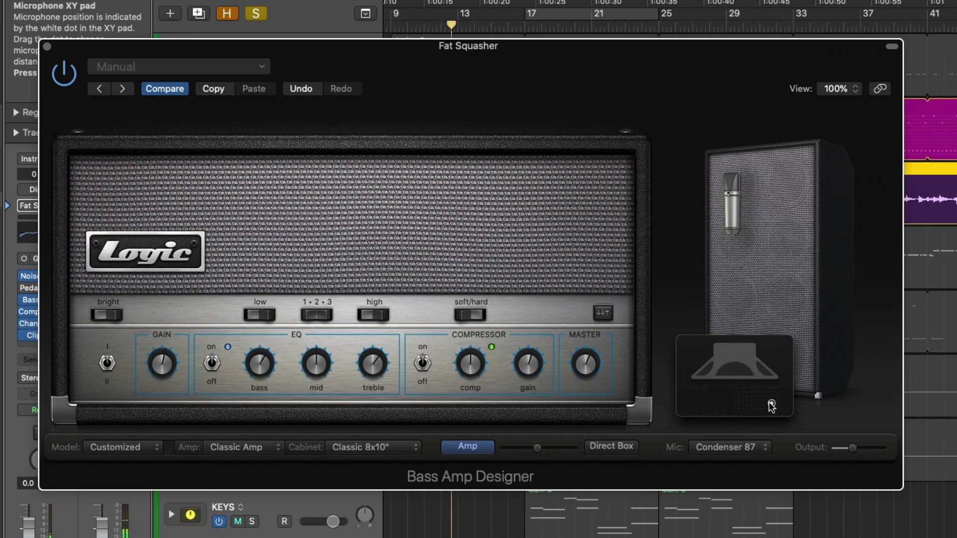
Try the Dynamic 421 microphone closer to the speaker's center and revert the microphone changes using Compare
left_click(719, 447)
left_click(718, 472)
mouse_move(771, 397)
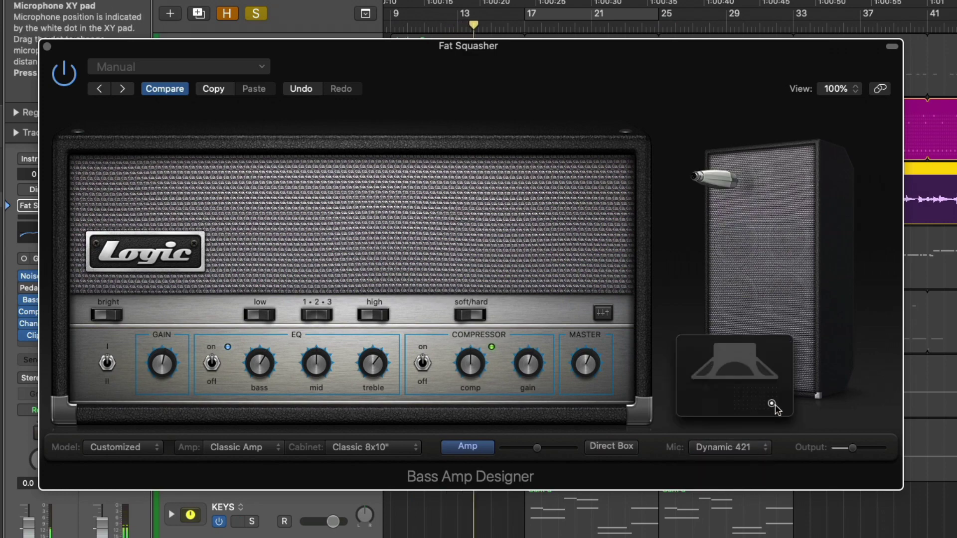
left_click_drag(775, 399, 736, 408)
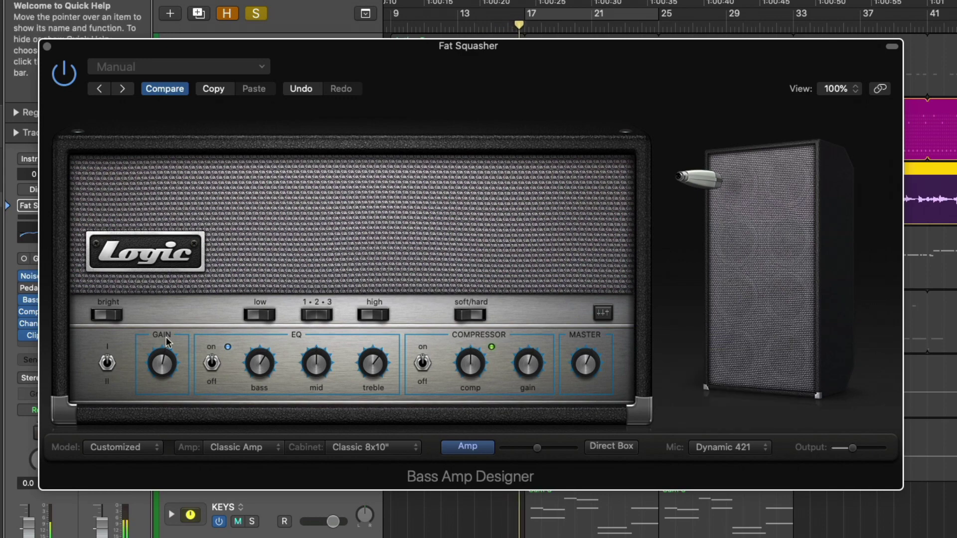
left_click(158, 88)
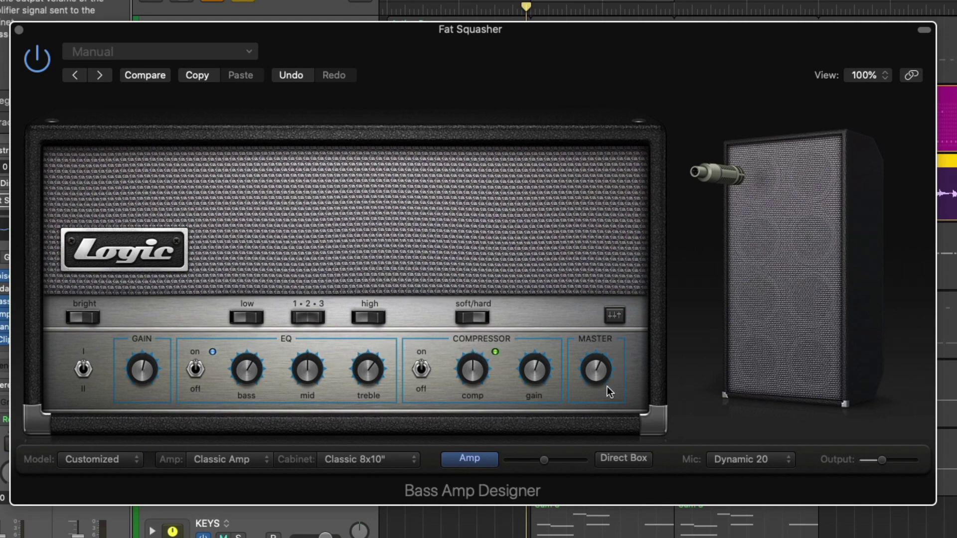
Show the amp's additional EQ and switch its type between Graphic and Parametric
left_click(616, 319)
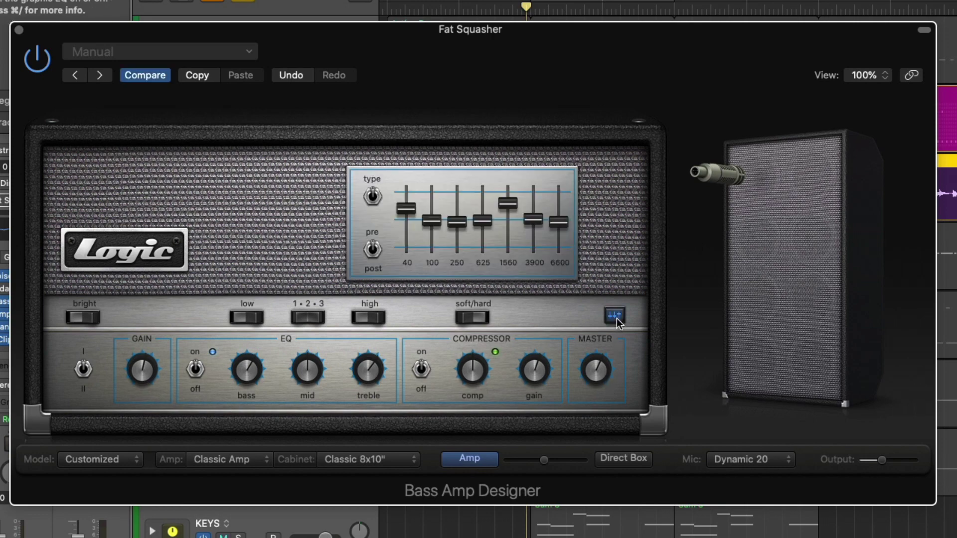
left_click(373, 197)
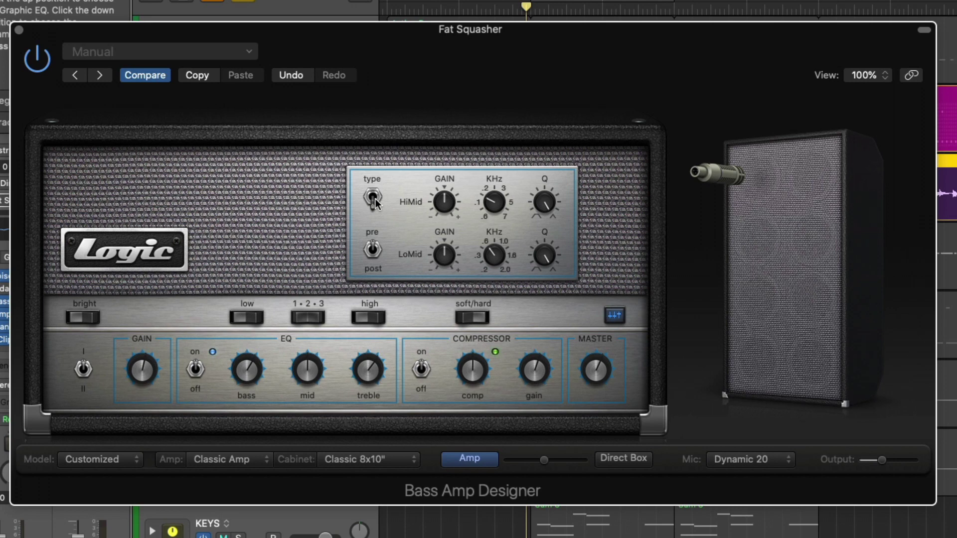
left_click(373, 199)
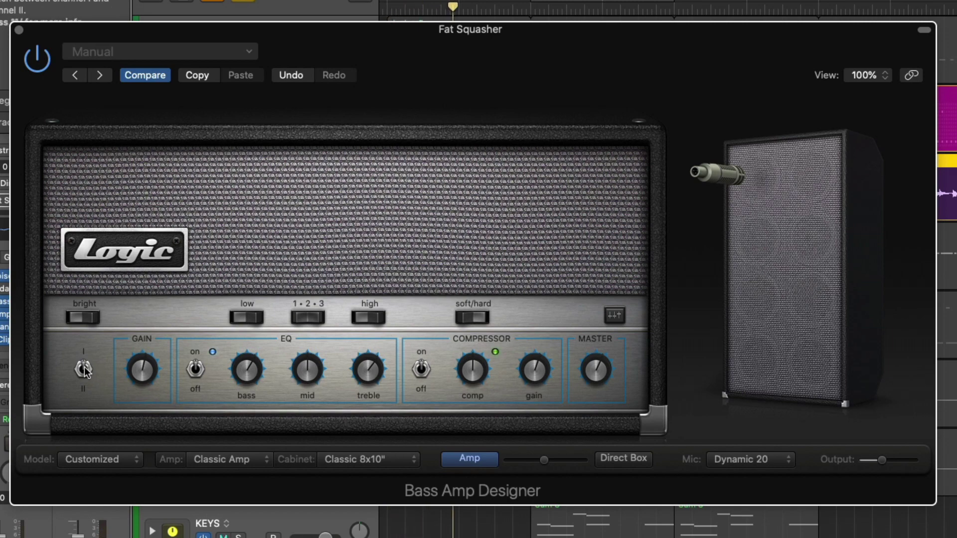
Toggle the amp's channel switch and the treble EQ's high switch to compare their tones
left_click(84, 368)
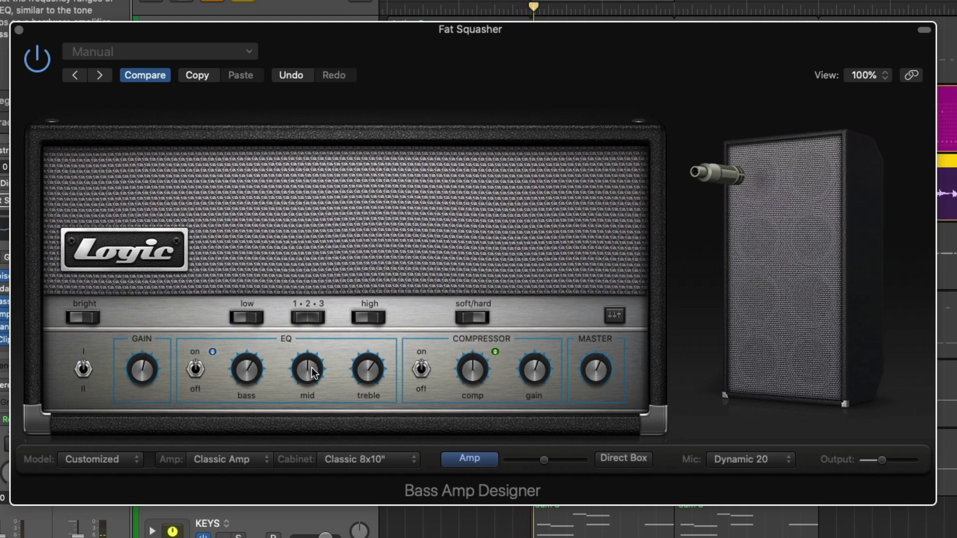
left_click(374, 318)
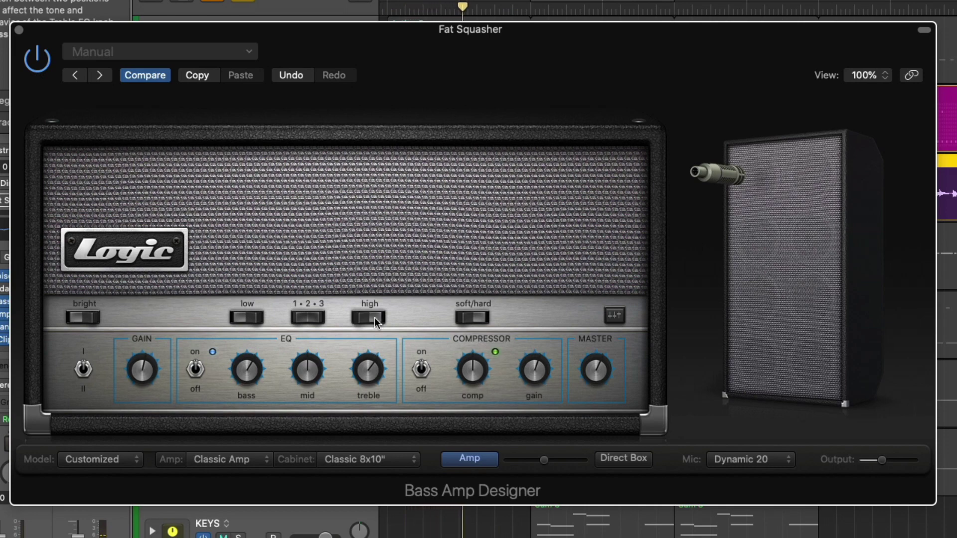
left_click(375, 318)
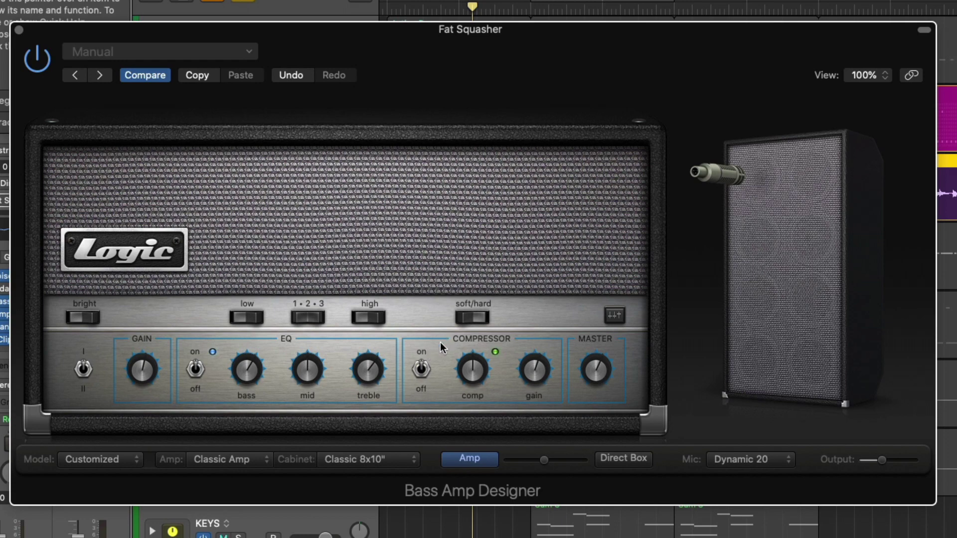
Switch the compressor off and back on, and try a different compression amount
left_click(421, 368)
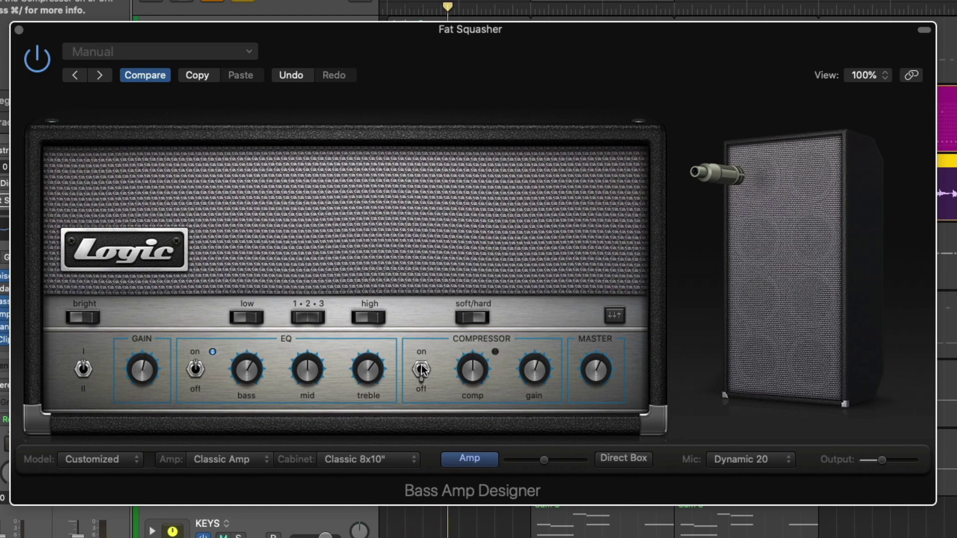
left_click(421, 369)
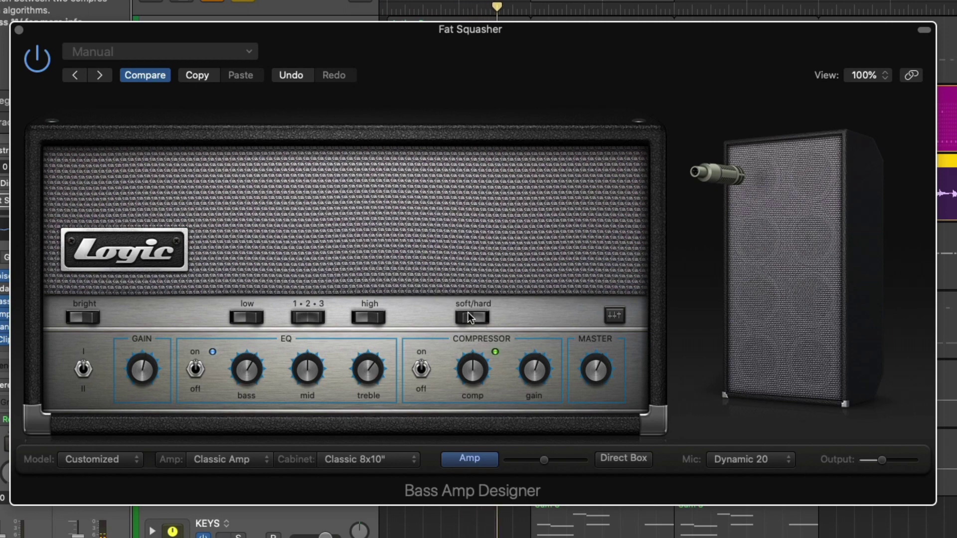
mouse_move(475, 364)
left_mouse_down()
mouse_move(474, 319)
mouse_move(471, 367)
left_mouse_up()
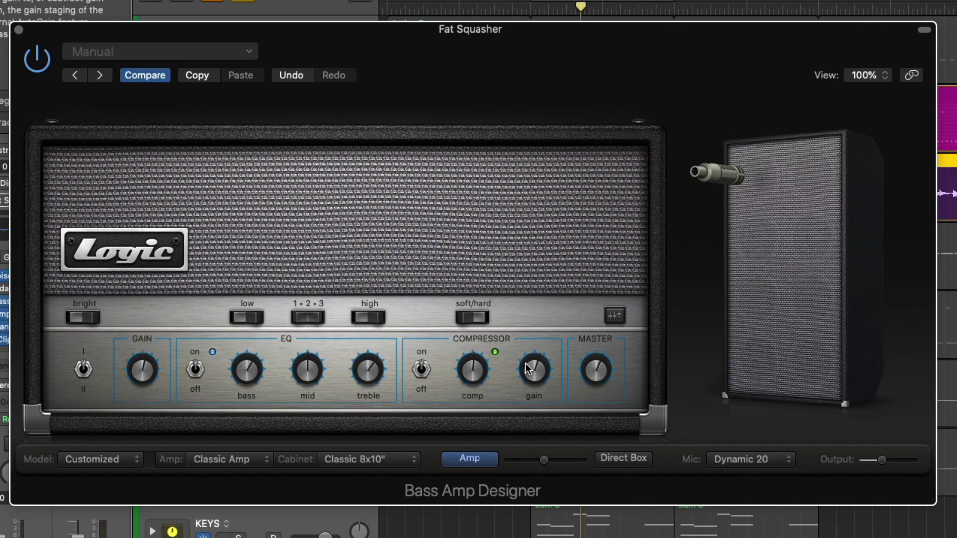
Show the additional EQ, boost the HiMid and LoMid gains in Parametric mode, and return it to Graphic
left_click(610, 318)
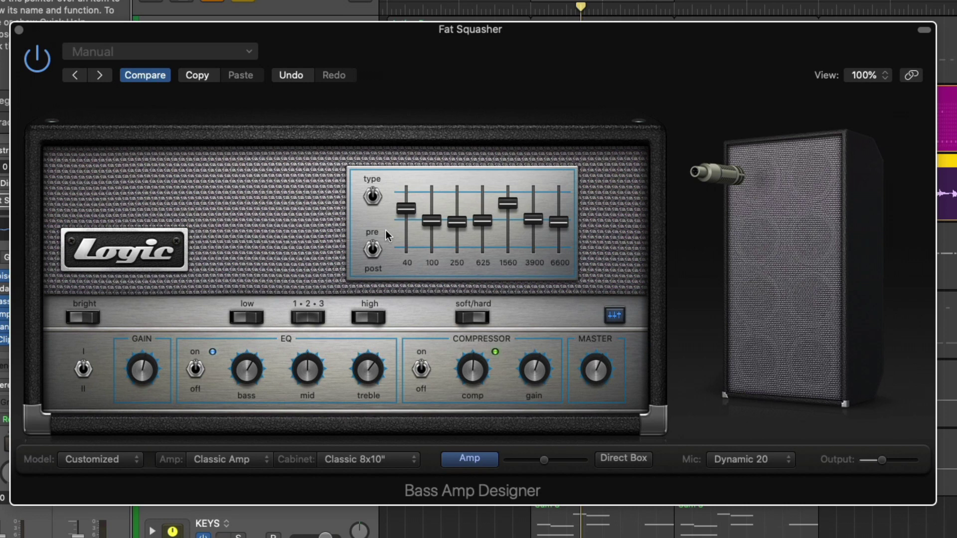
left_click(372, 198)
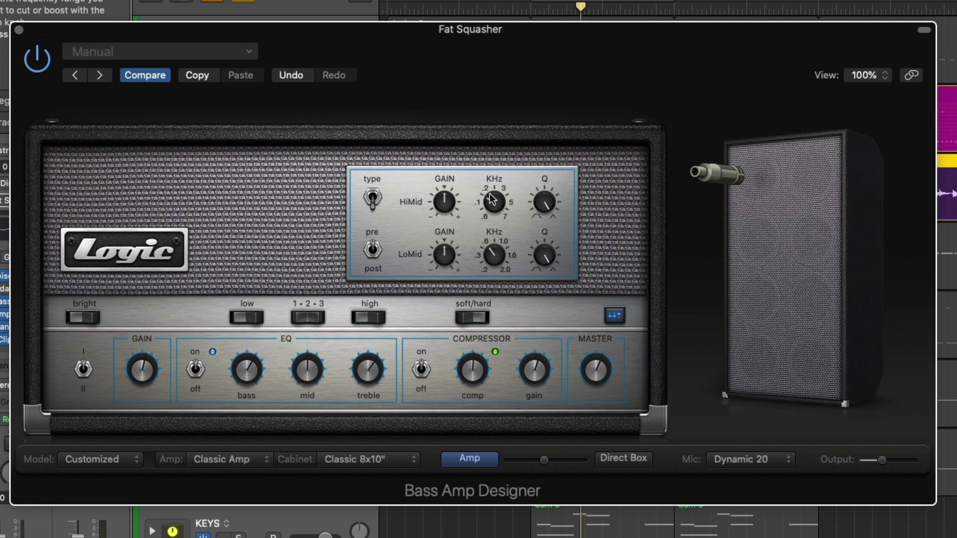
left_click(375, 197)
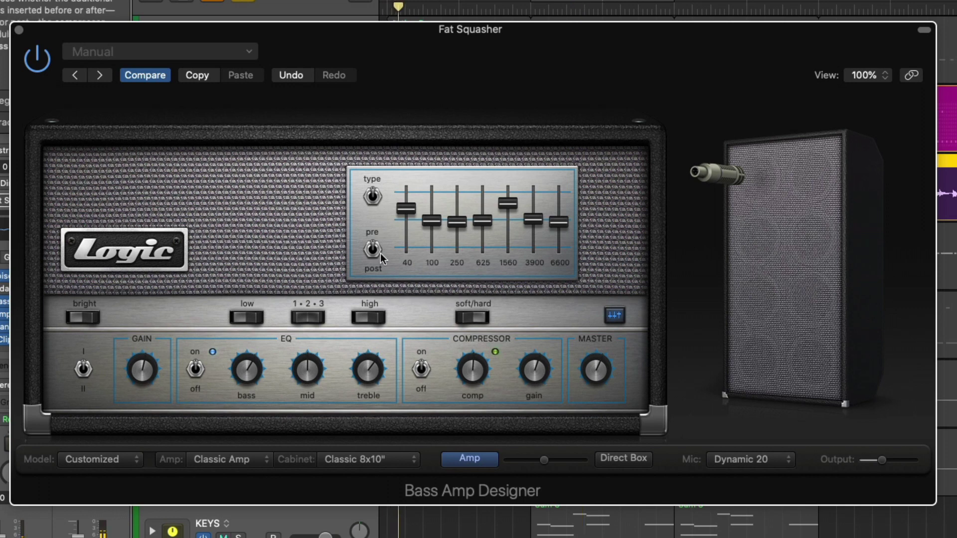
left_click(372, 197)
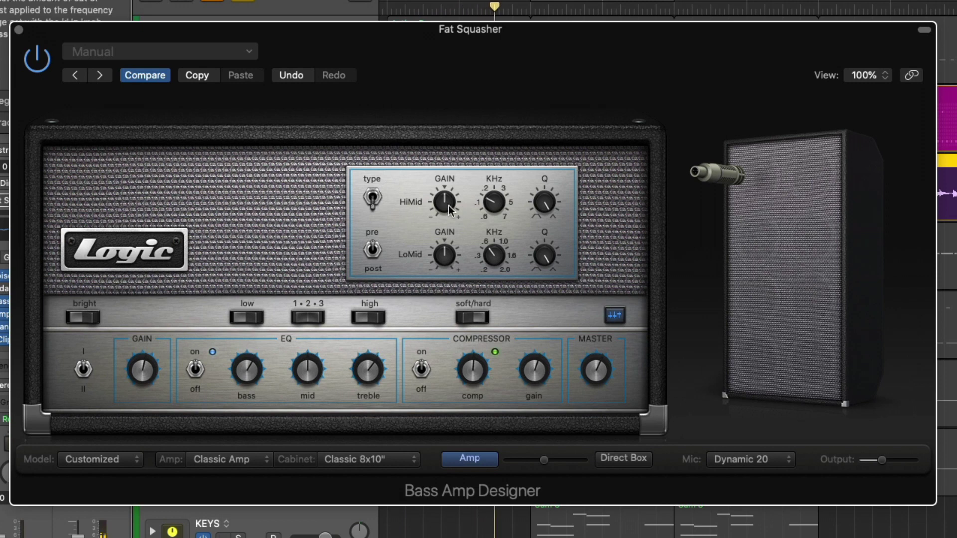
left_click_drag(449, 206, 445, 234)
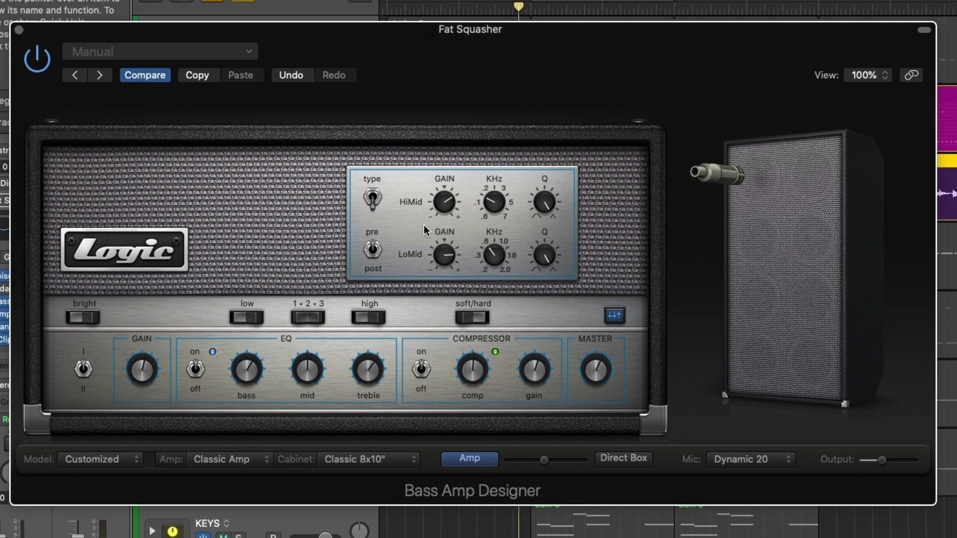
left_click(372, 200)
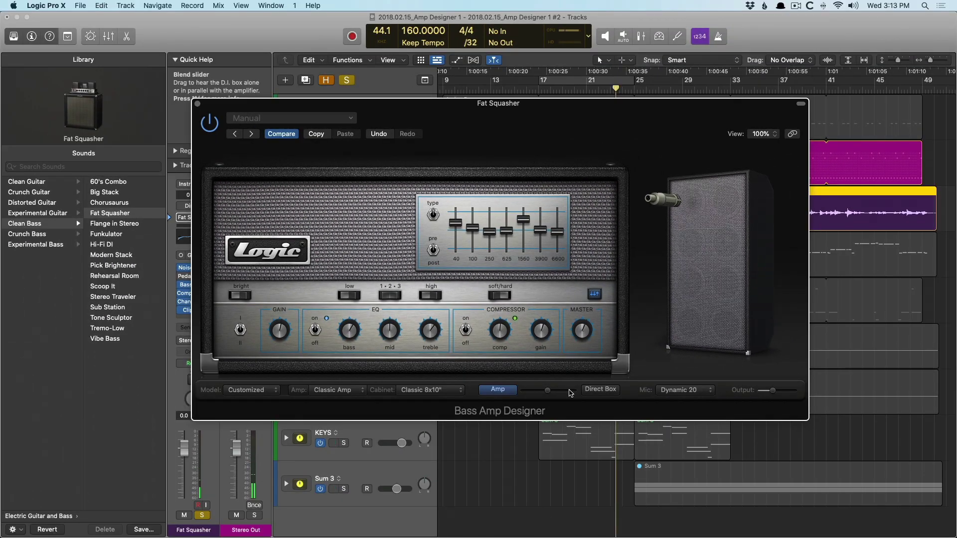
Close Bass Amp Designer and open the Pedalboard plug-in on the Fat Squasher track
left_click(197, 103)
key("space")
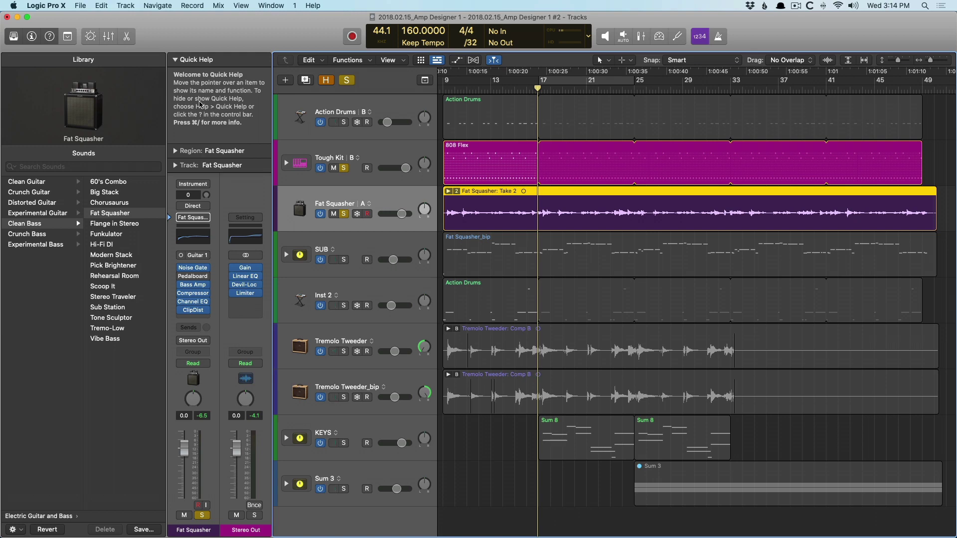
left_click(194, 276)
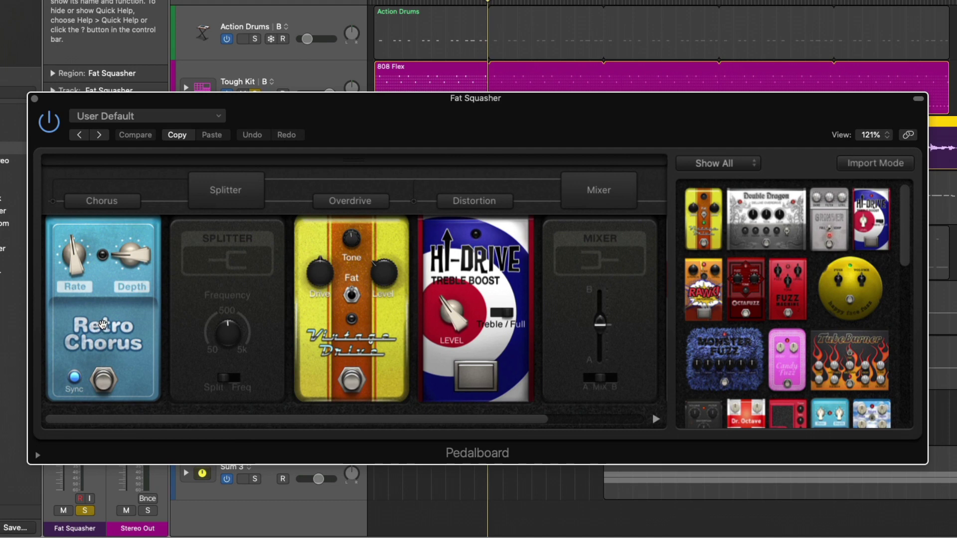
Turn on the Retro Chorus pedal and lower its Depth during playback
left_click(104, 382)
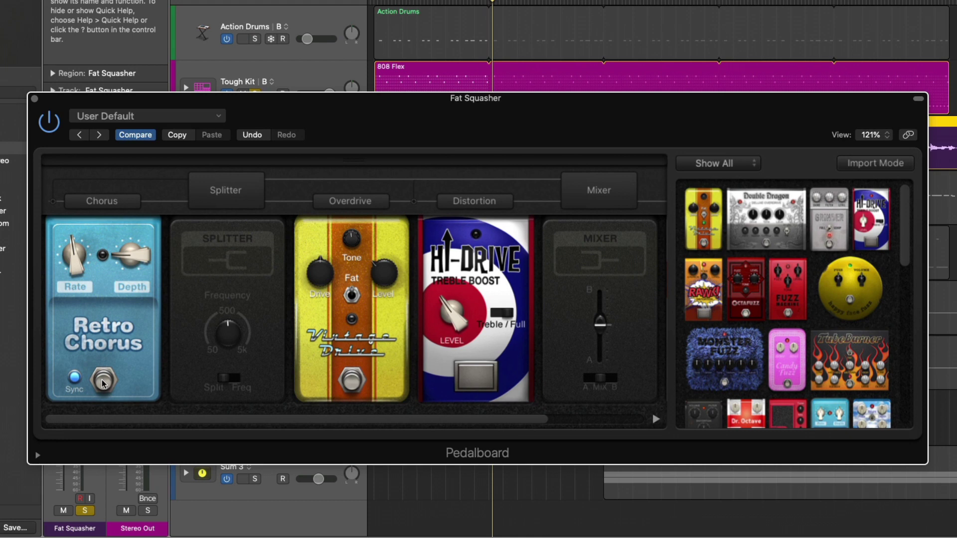
key("space")
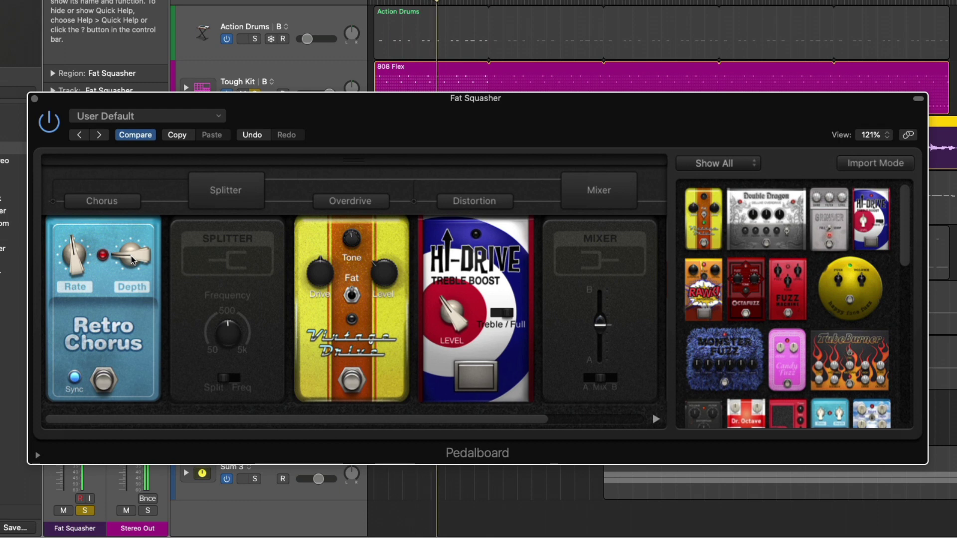
mouse_move(132, 255)
left_mouse_down()
mouse_move(134, 245)
mouse_move(133, 272)
left_mouse_up()
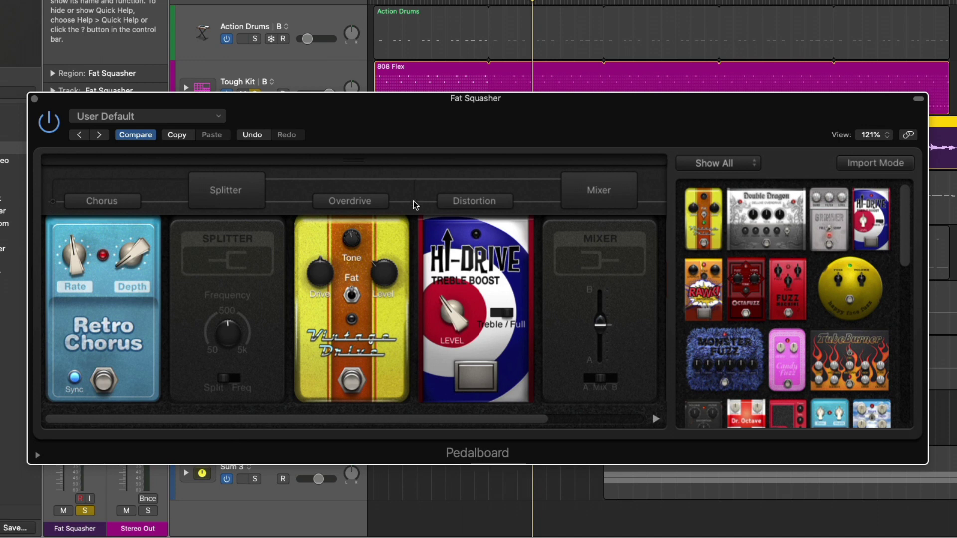
Audition the Vintage Drive and Hi-Drive pedals during playback, turning each on and back off
key("space")
left_click(351, 384)
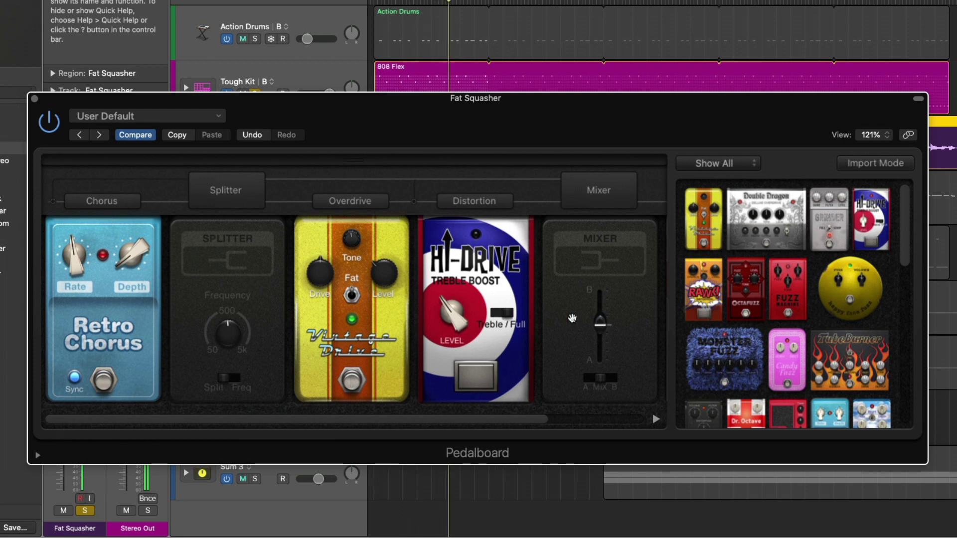
mouse_move(600, 322)
left_mouse_down()
mouse_move(599, 296)
mouse_move(599, 324)
left_mouse_up()
left_click(459, 377)
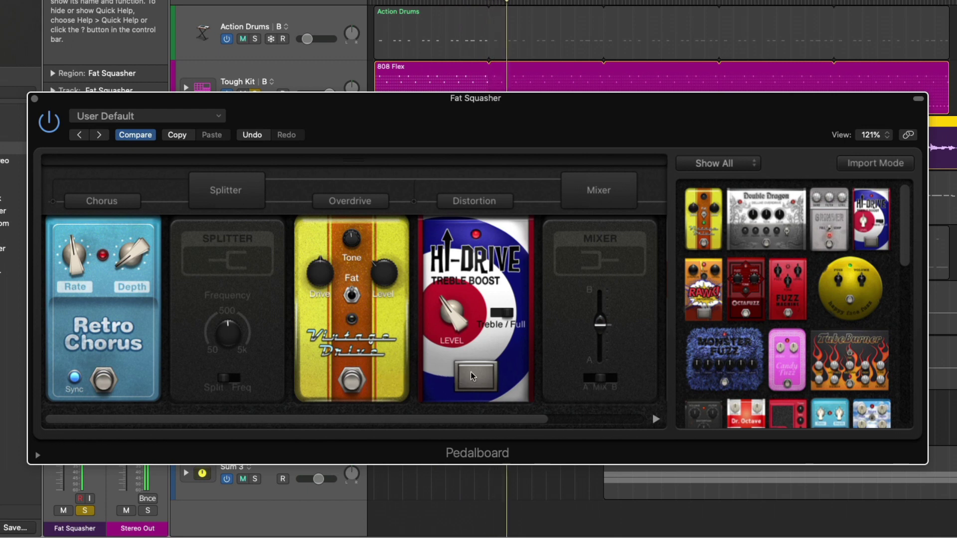
mouse_move(601, 323)
left_mouse_down()
mouse_move(604, 349)
mouse_move(603, 333)
left_mouse_up()
left_click(479, 378)
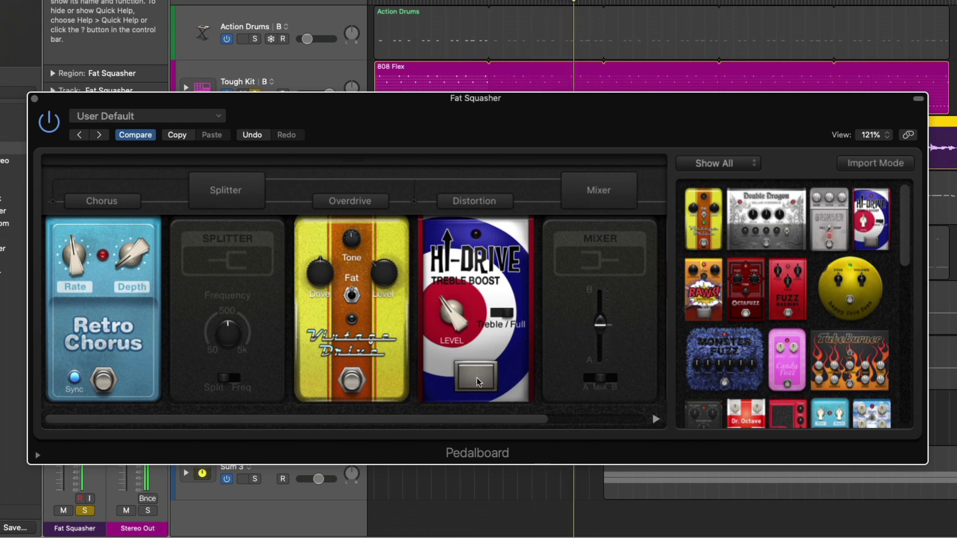
Turn on the Dr. Octave pedal, set Octave 1 to about 6.7, and toggle the pedal off and on to compare
left_click_drag(487, 421, 582, 428)
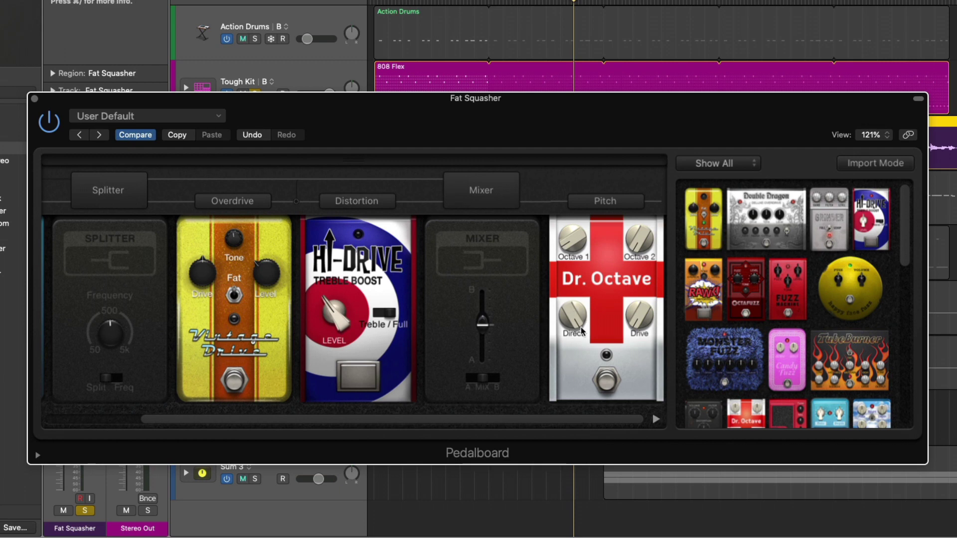
mouse_move(578, 314)
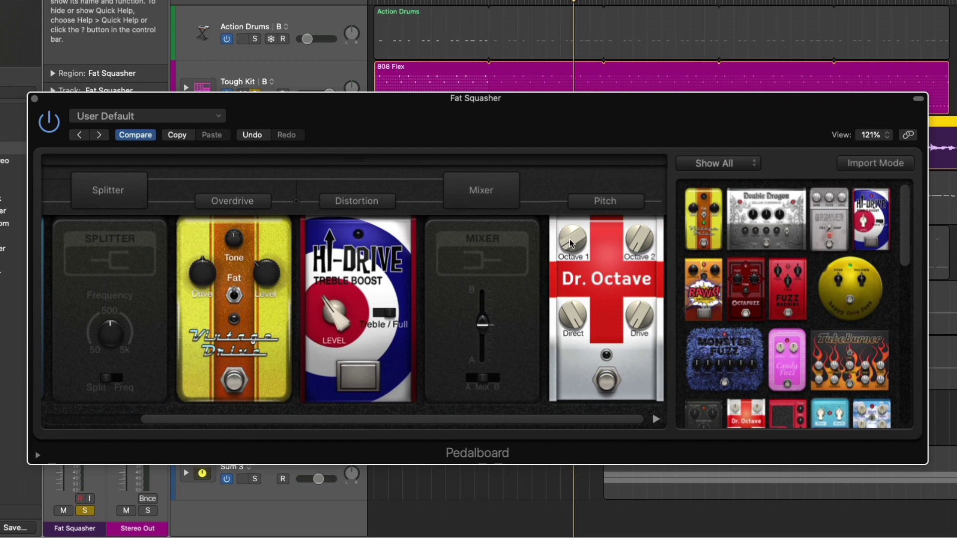
key("space")
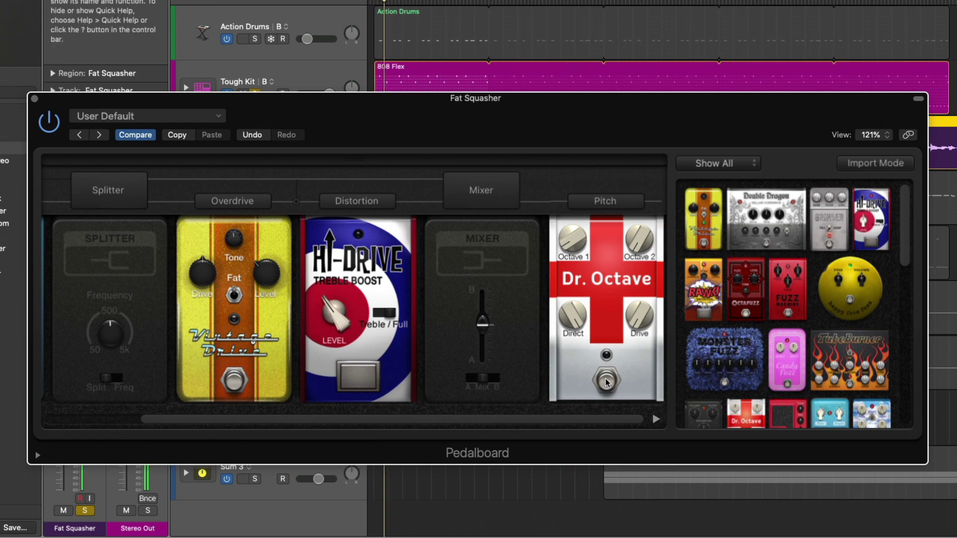
left_click(606, 381)
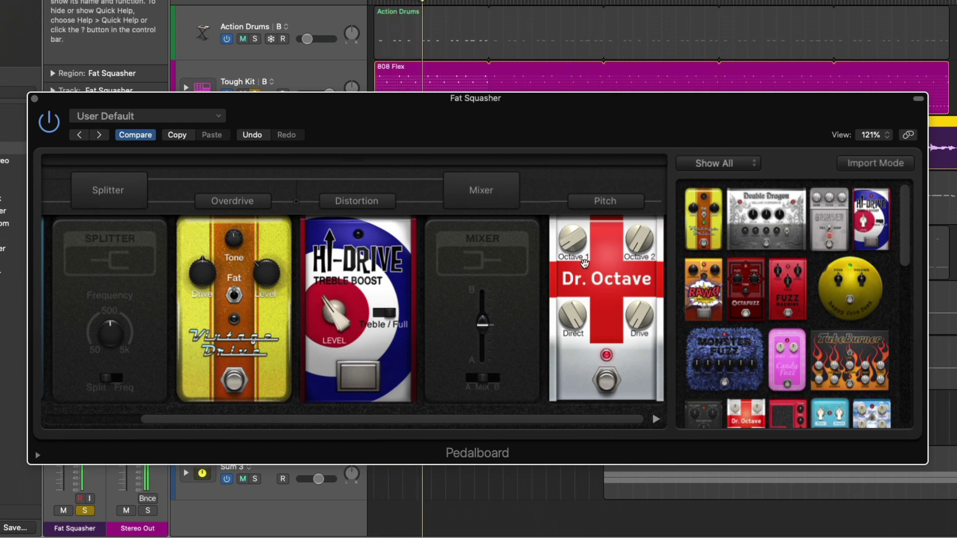
mouse_move(572, 251)
mouse_move(572, 251)
left_mouse_down()
mouse_move(570, 222)
mouse_move(572, 254)
left_mouse_up()
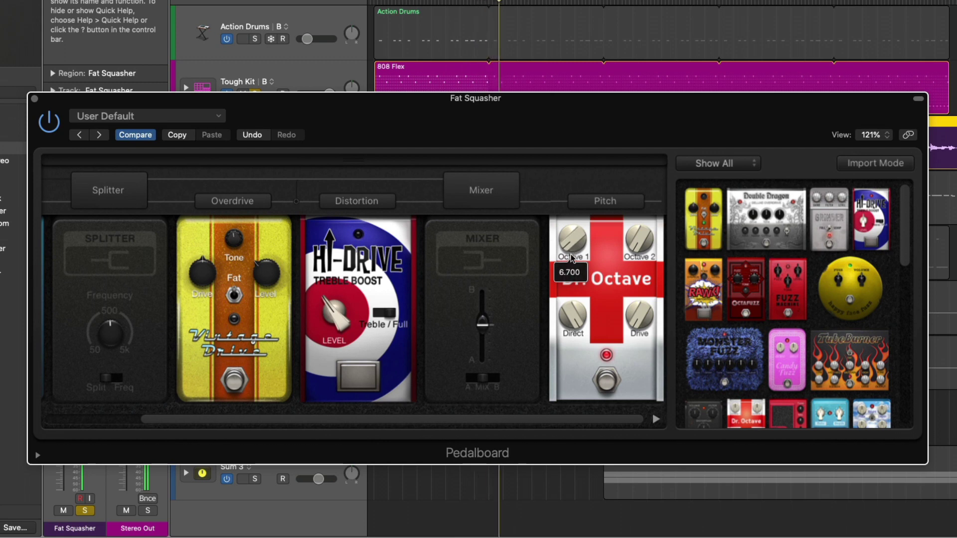
left_click(606, 381)
left_click(605, 382)
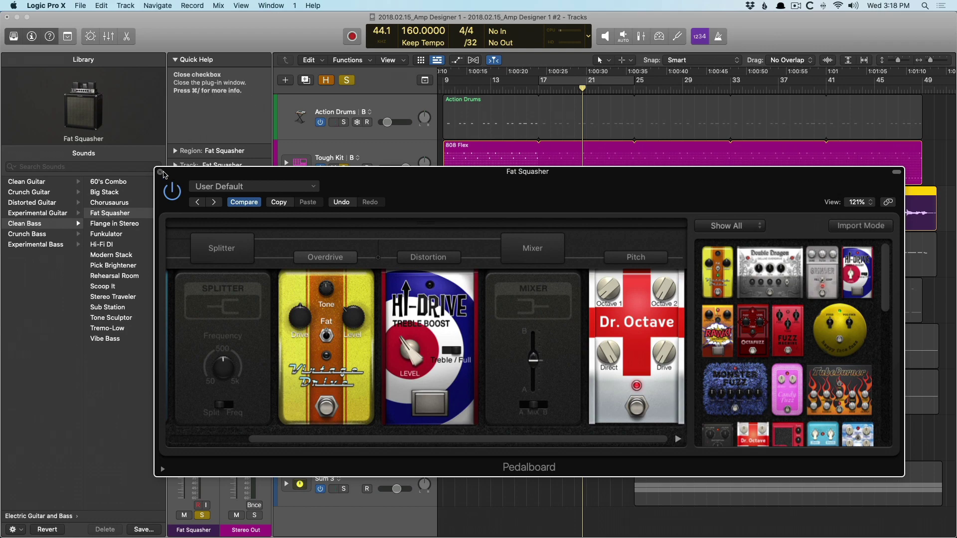
Close the Pedalboard and reopen Bass Amp Designer on the Fat Squasher track
left_click(159, 172)
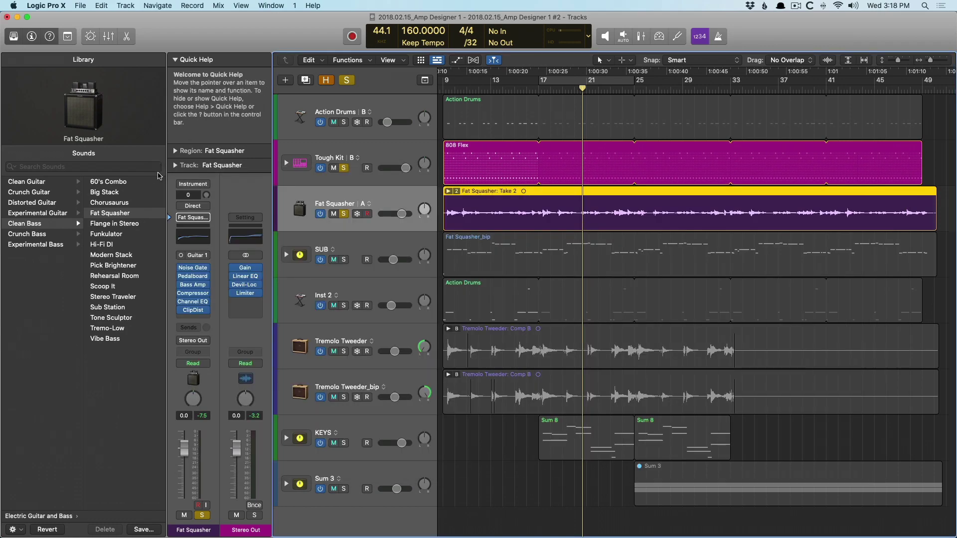
left_click(194, 287)
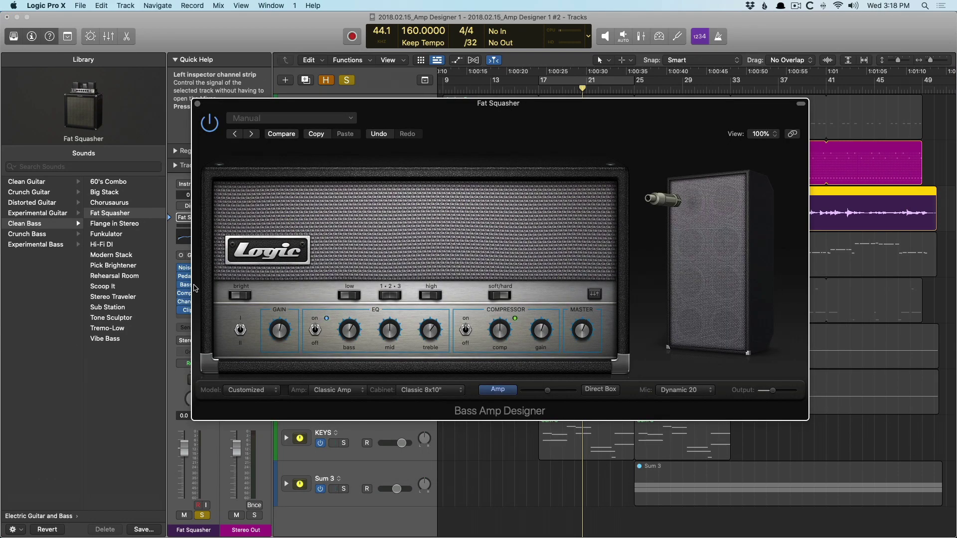